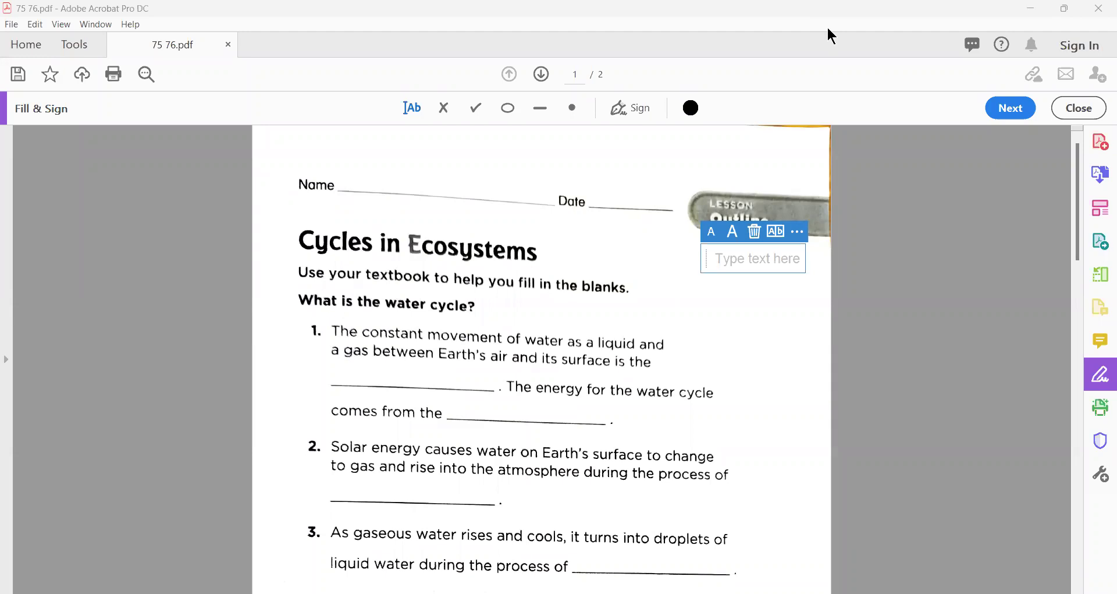
- Add the text "75" below the Lesson Outline label and enlarge its text size
click(748, 250)
text(75)
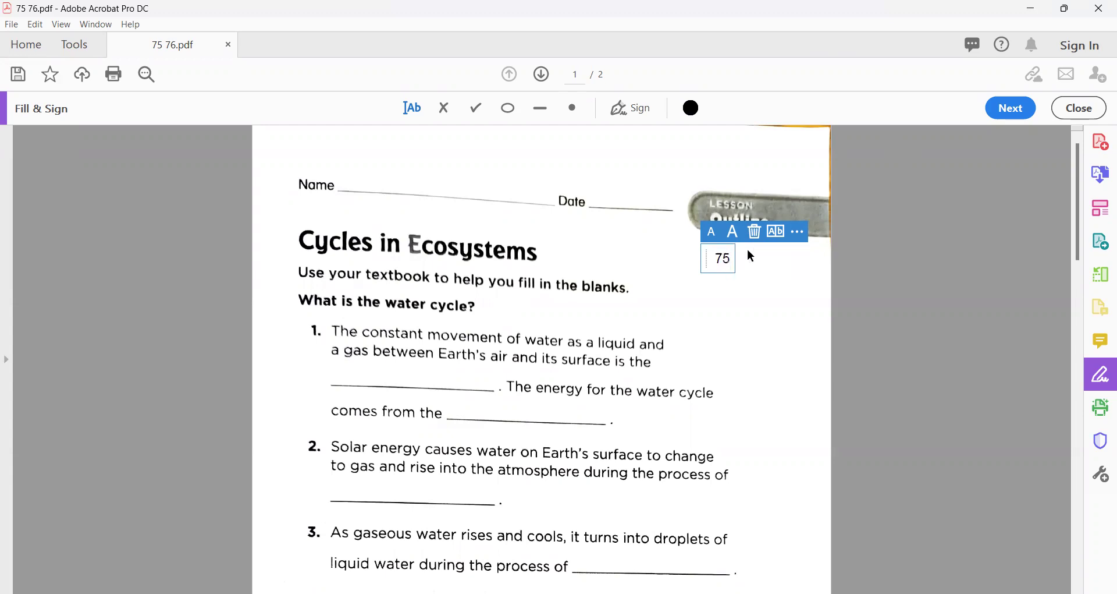
click(734, 233)
click(734, 233)
click(733, 309)
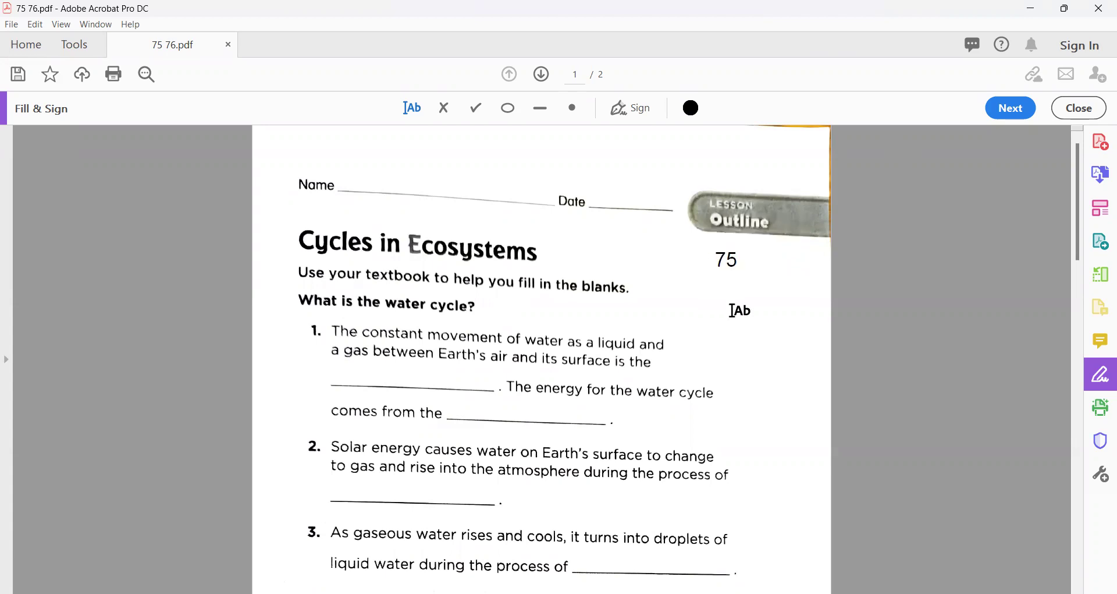
- Fill the first blank of question 1 with "water cycle" in a slightly smaller text size
click(335, 373)
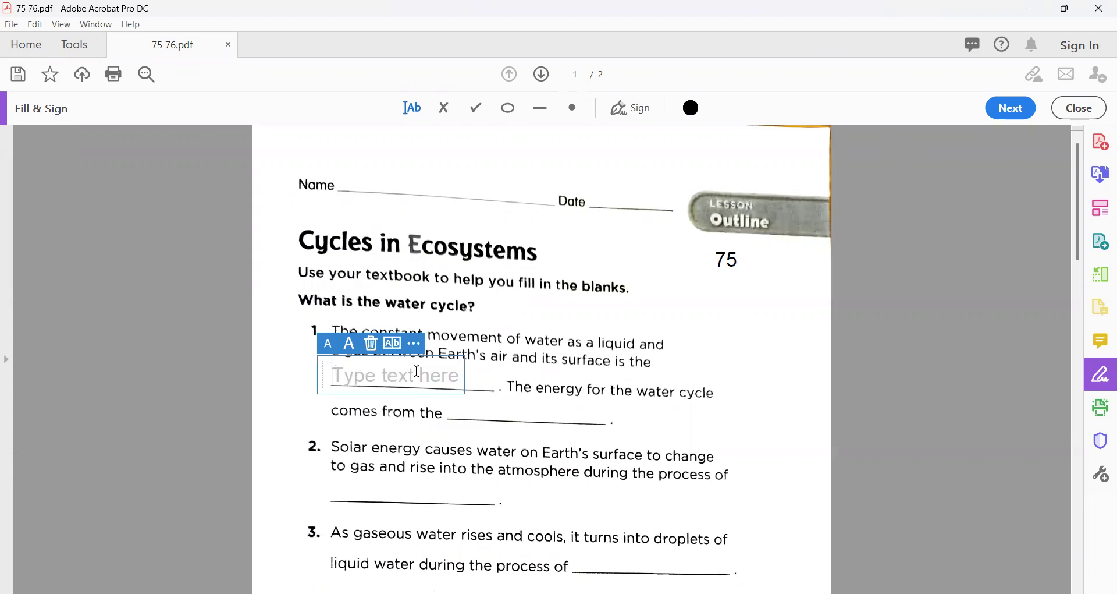
click(329, 344)
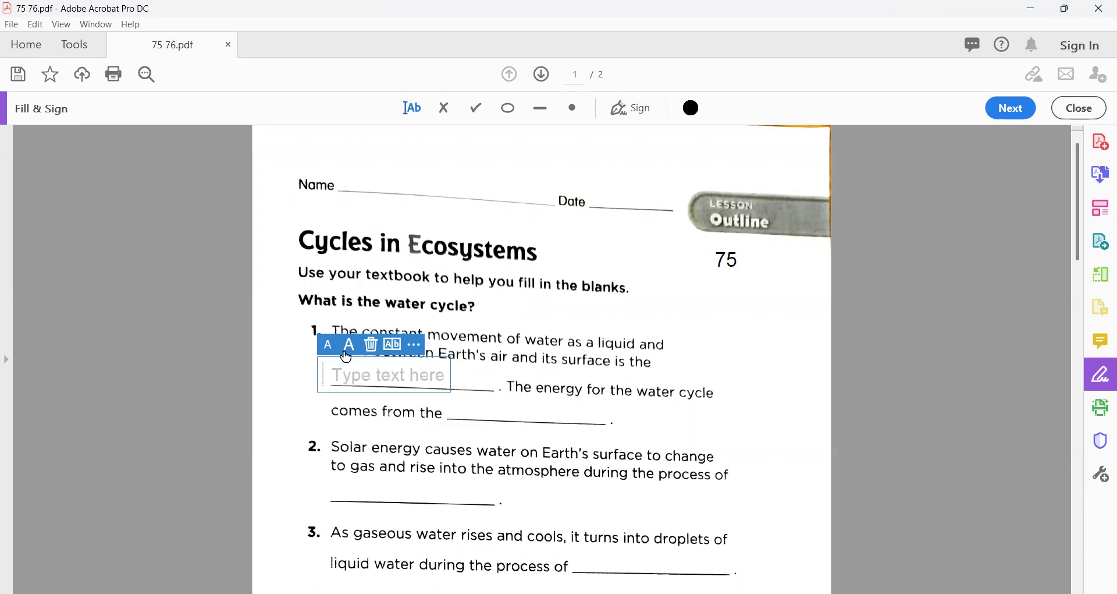
click(414, 344)
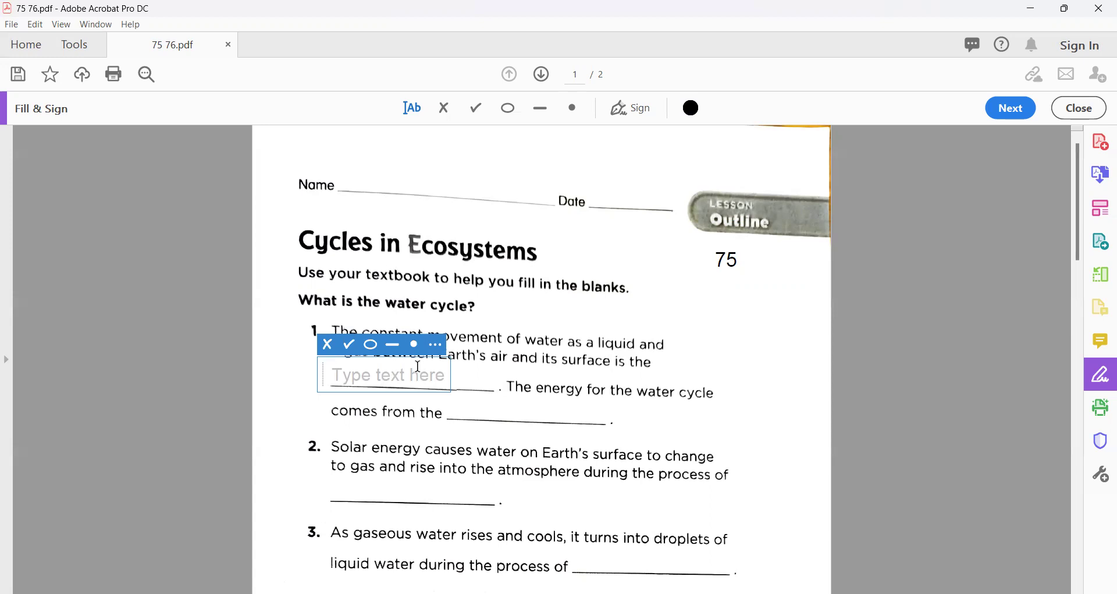
text(wa)
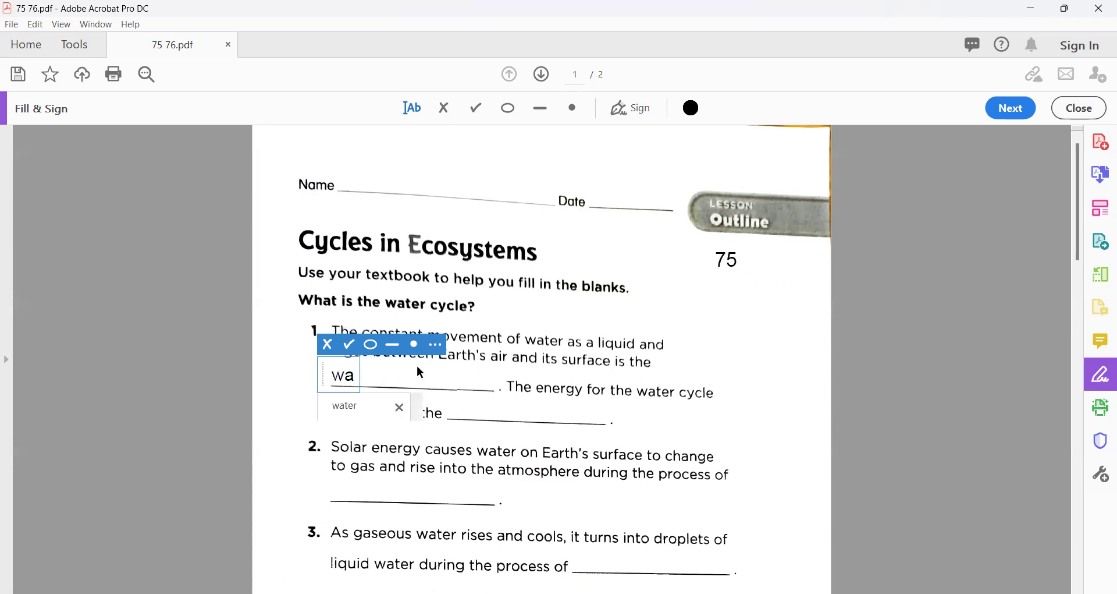
text(ter)
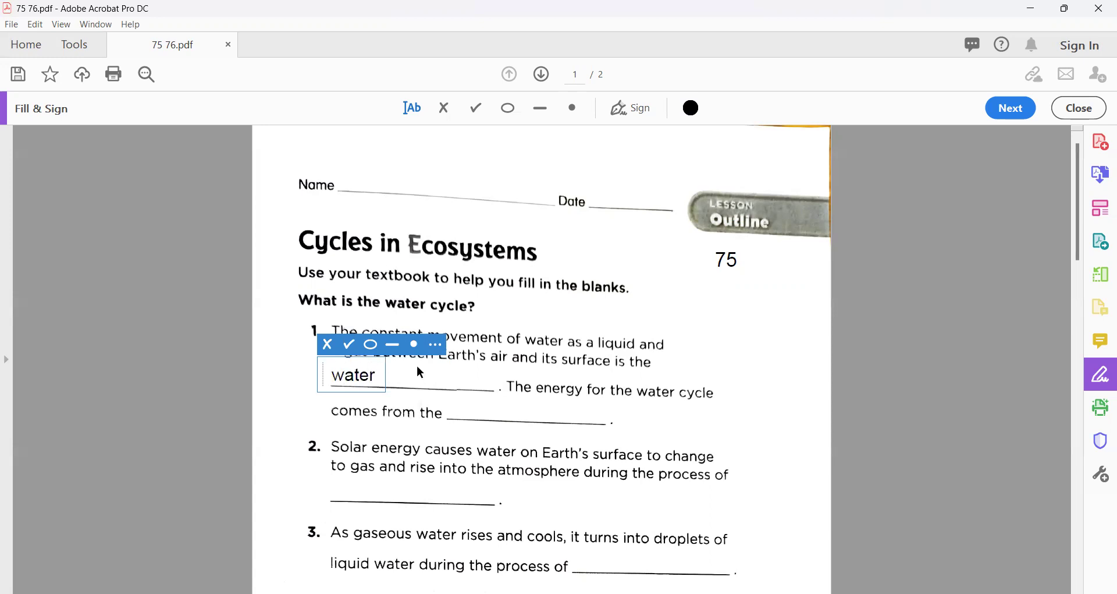
text( cycle)
click(664, 407)
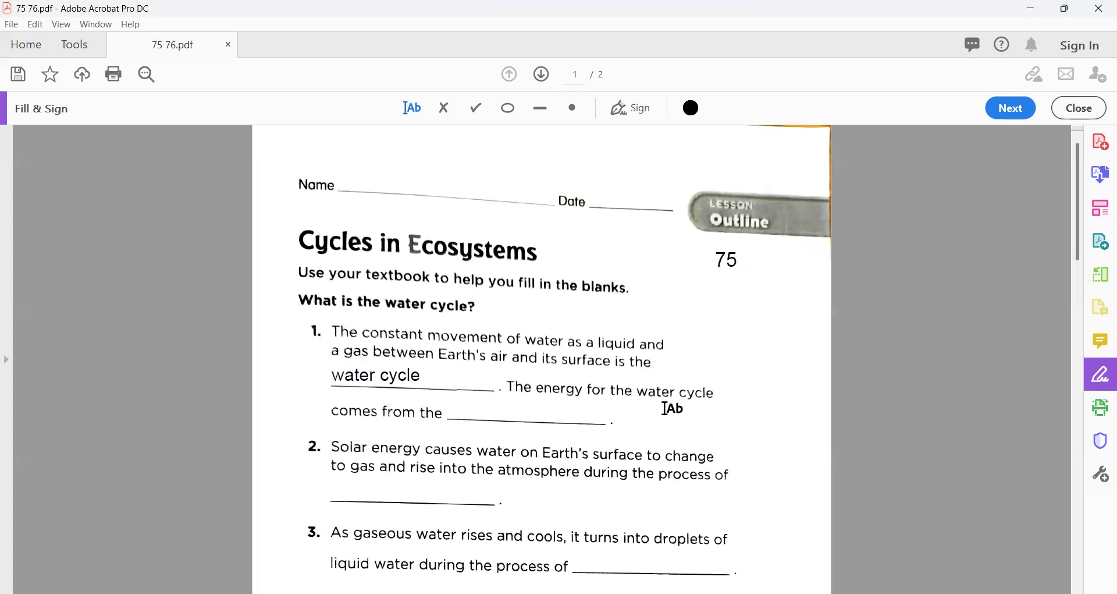
- Fill the second blank of question 1, about the energy source, with "Sun"
click(456, 410)
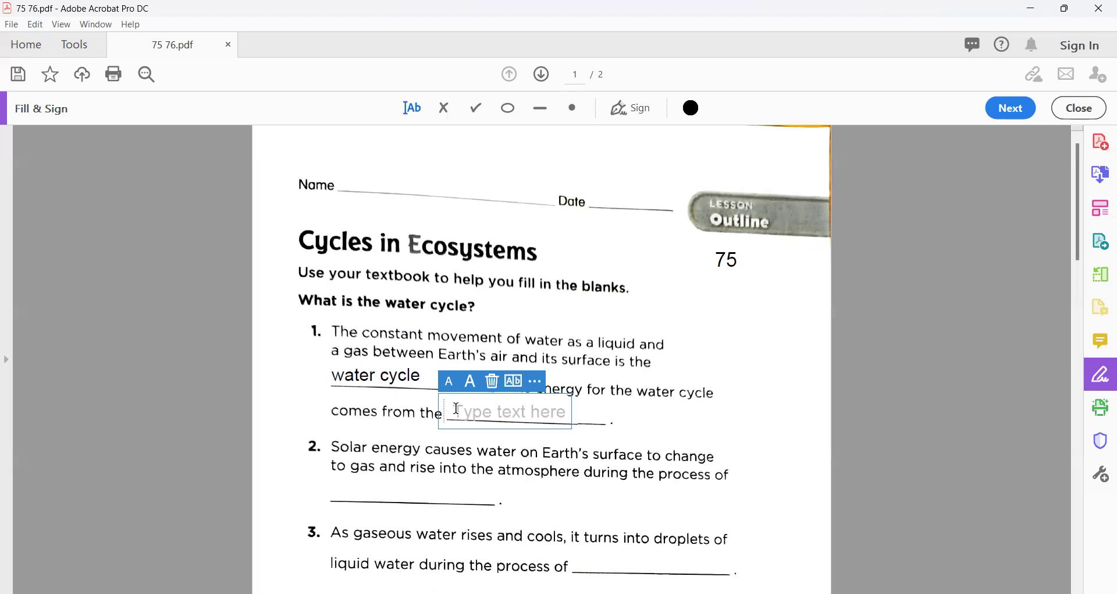
text(s)
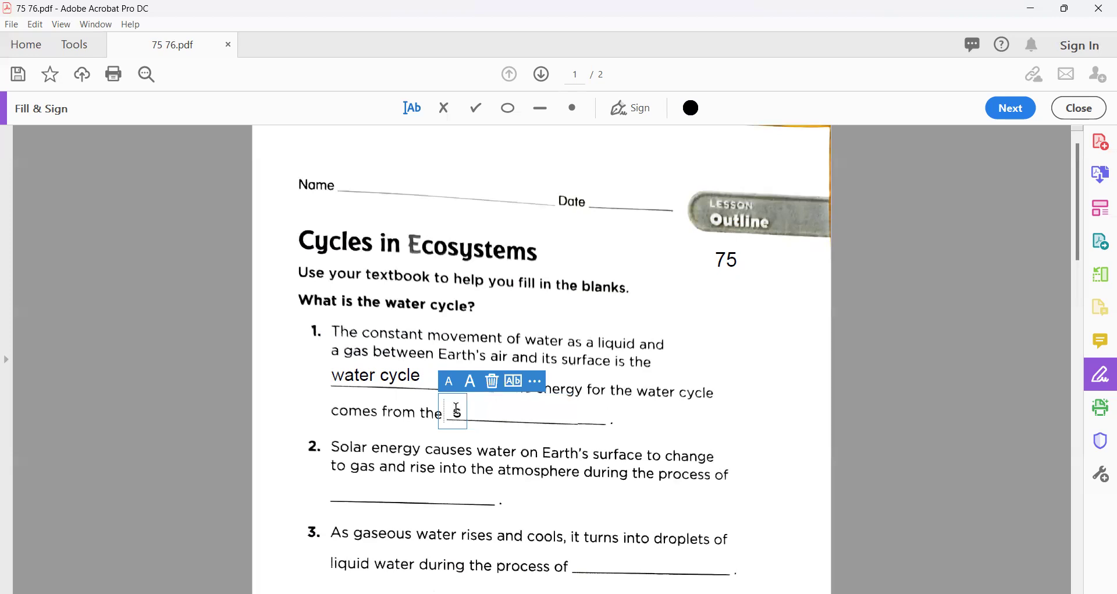
key(BackSpace)
text(Sun)
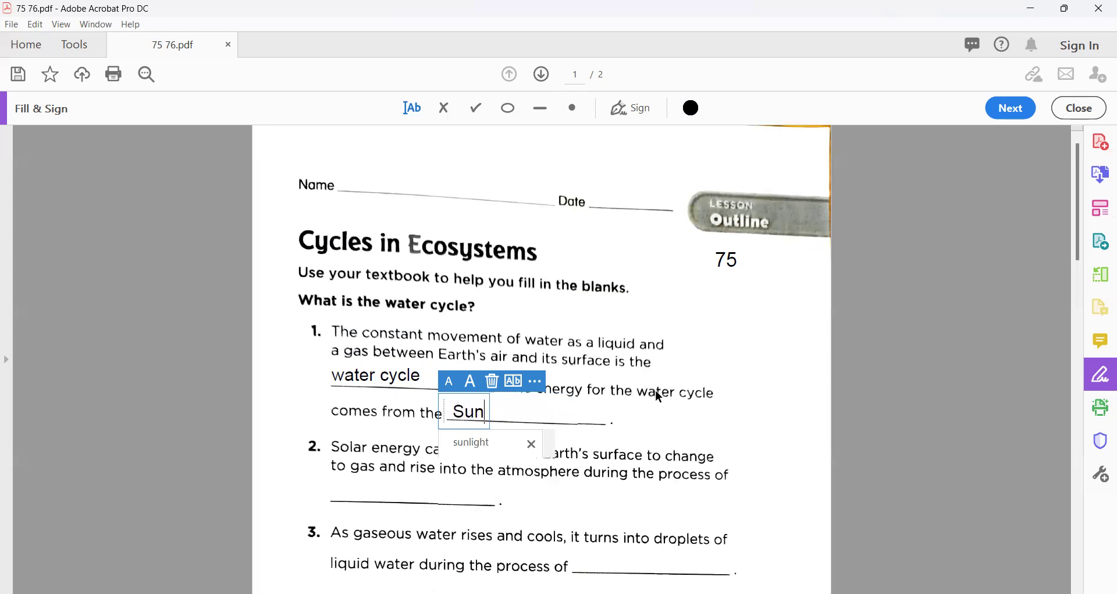
click(694, 401)
- Fill the blank of question 2 with "evaporation"
scroll(693, 406, down, 3)
scroll(692, 406, down, 2)
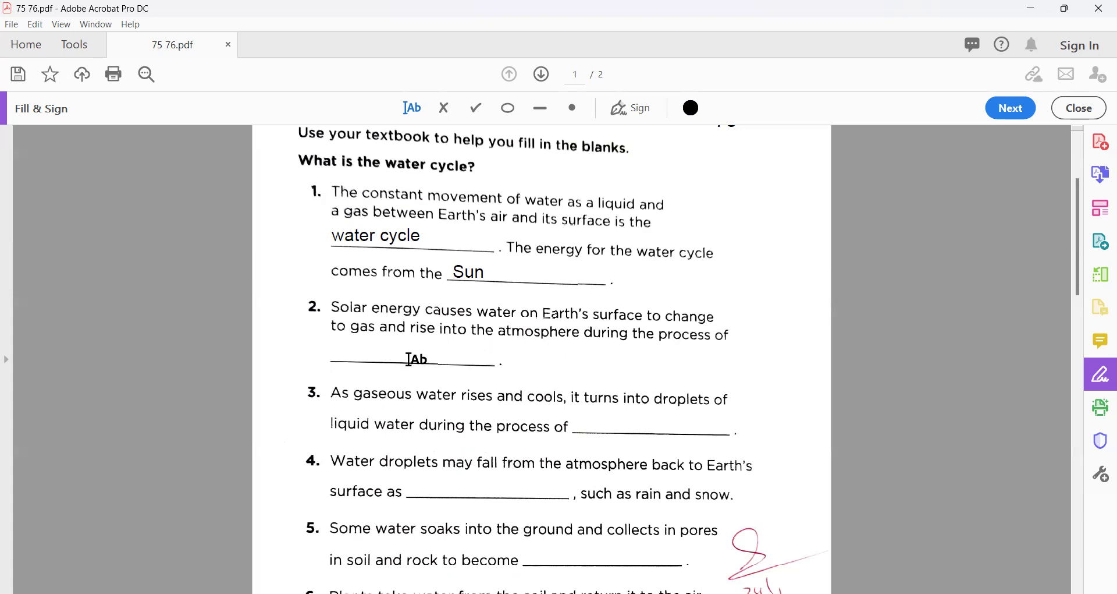
click(336, 351)
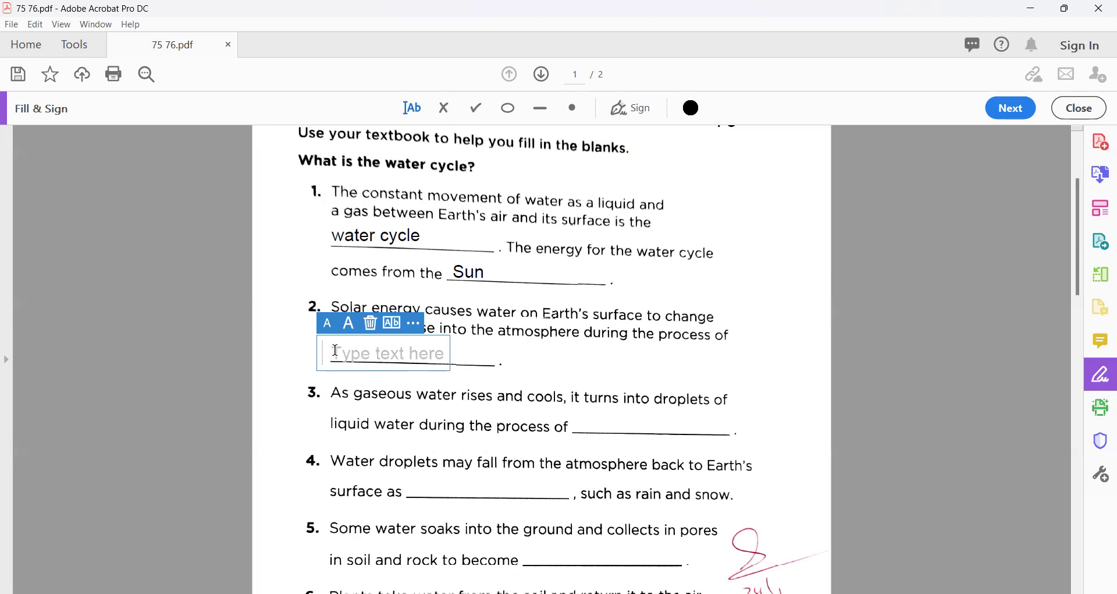
text(ev)
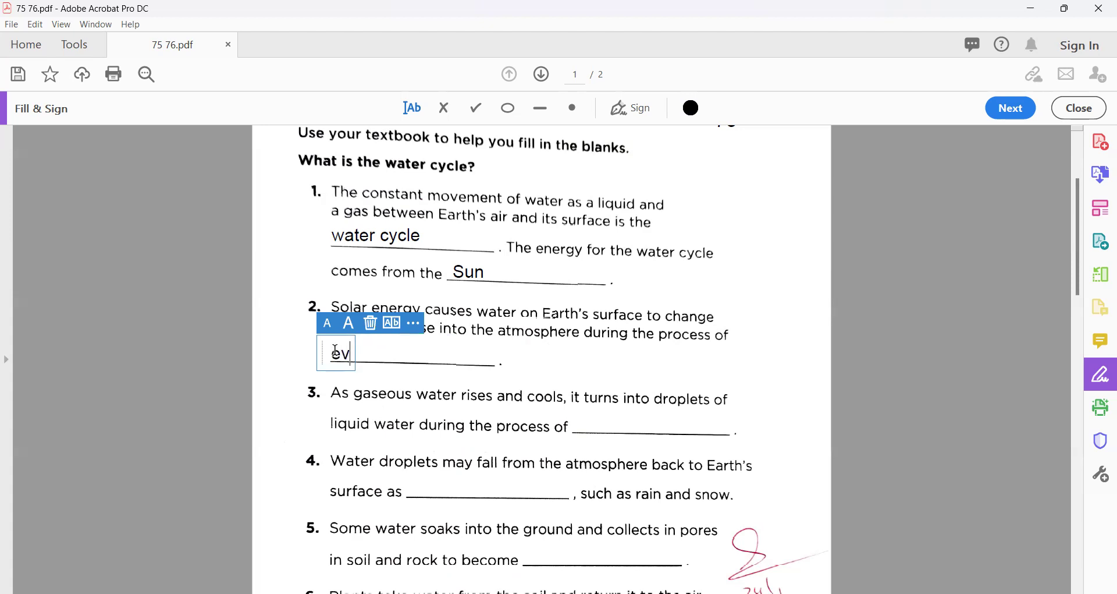
text(apora)
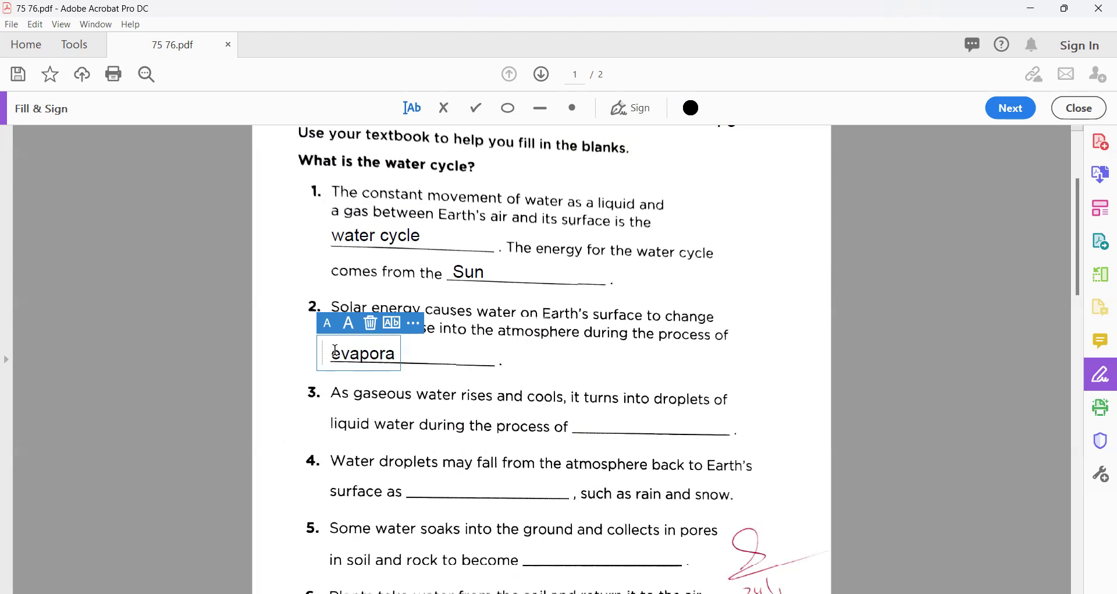
text(tion)
click(800, 383)
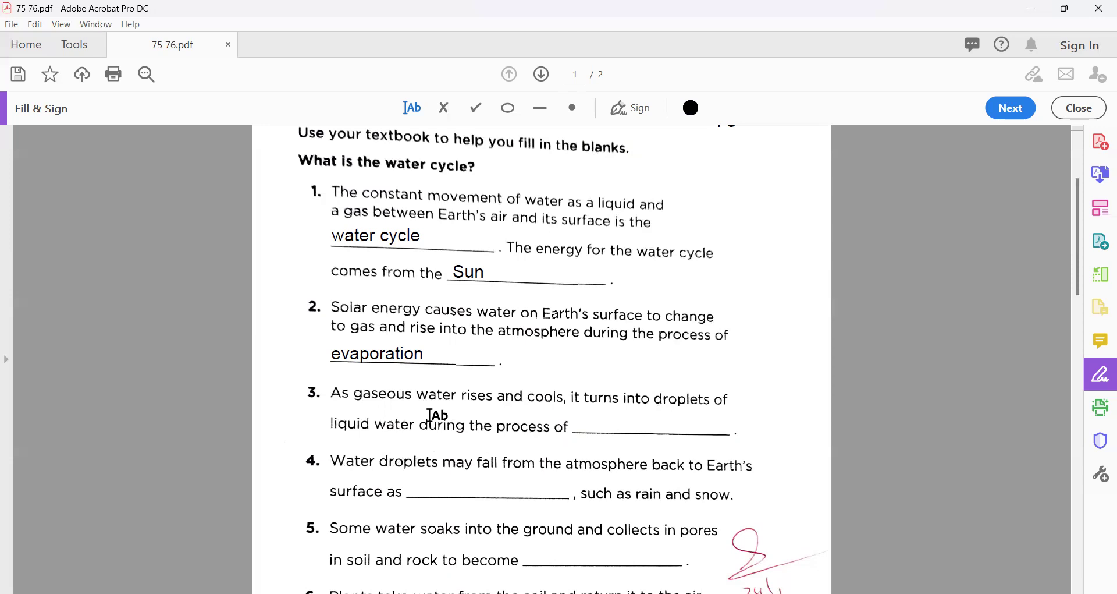
- Fill the blank of question 3 with "condensation"
click(594, 422)
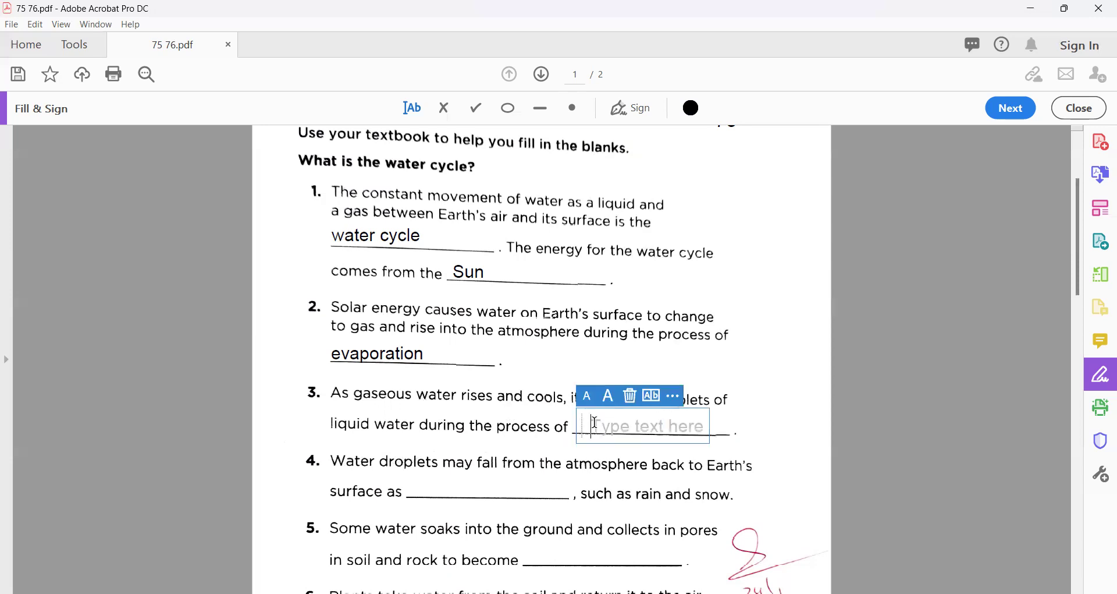
text(con)
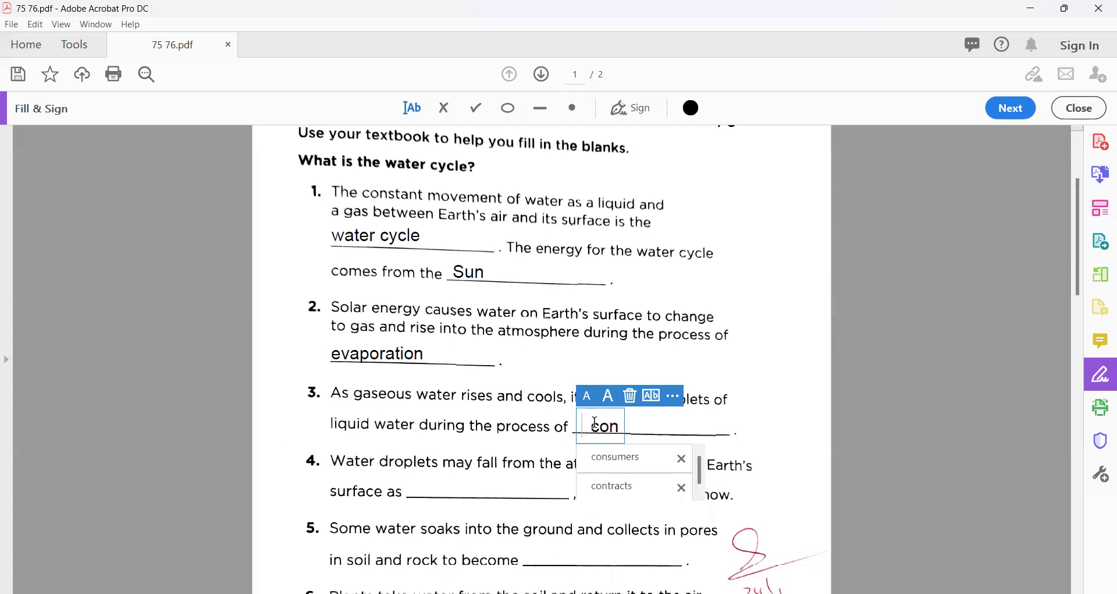
text(de)
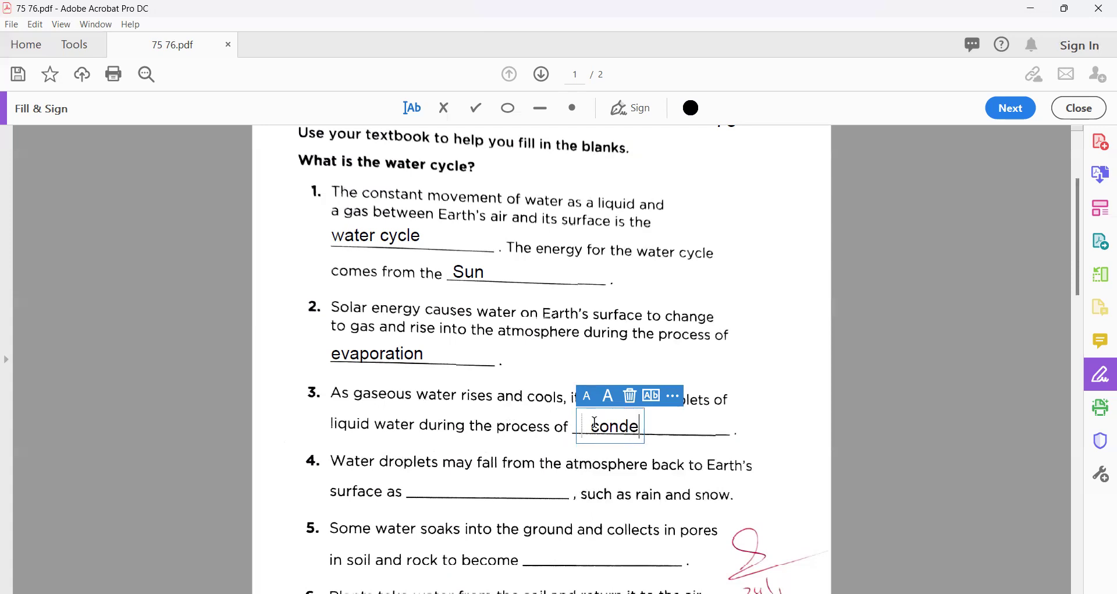
text(nsation)
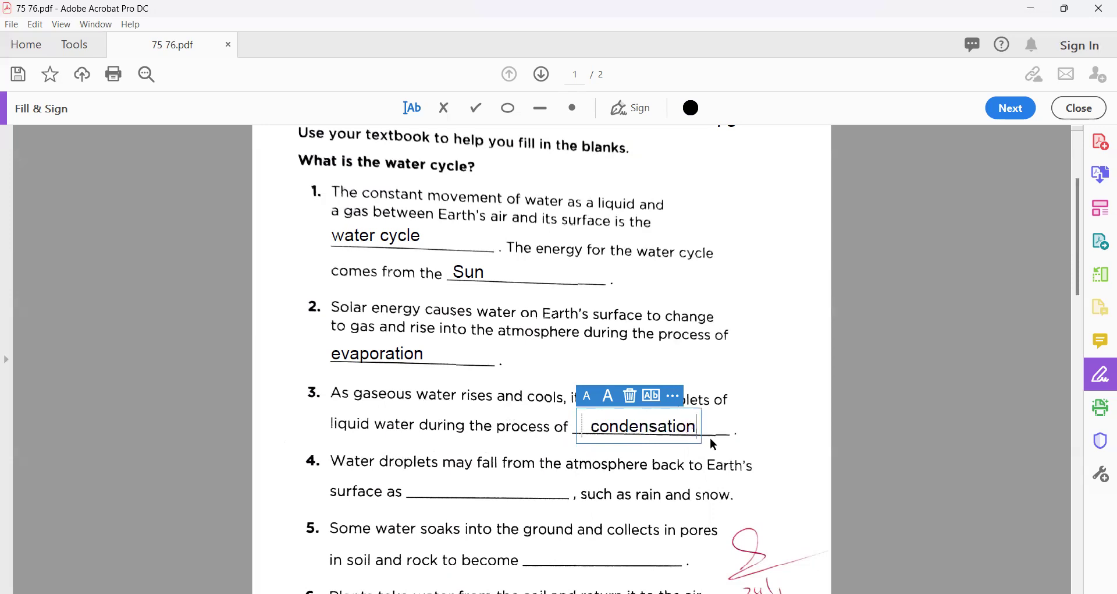
click(751, 434)
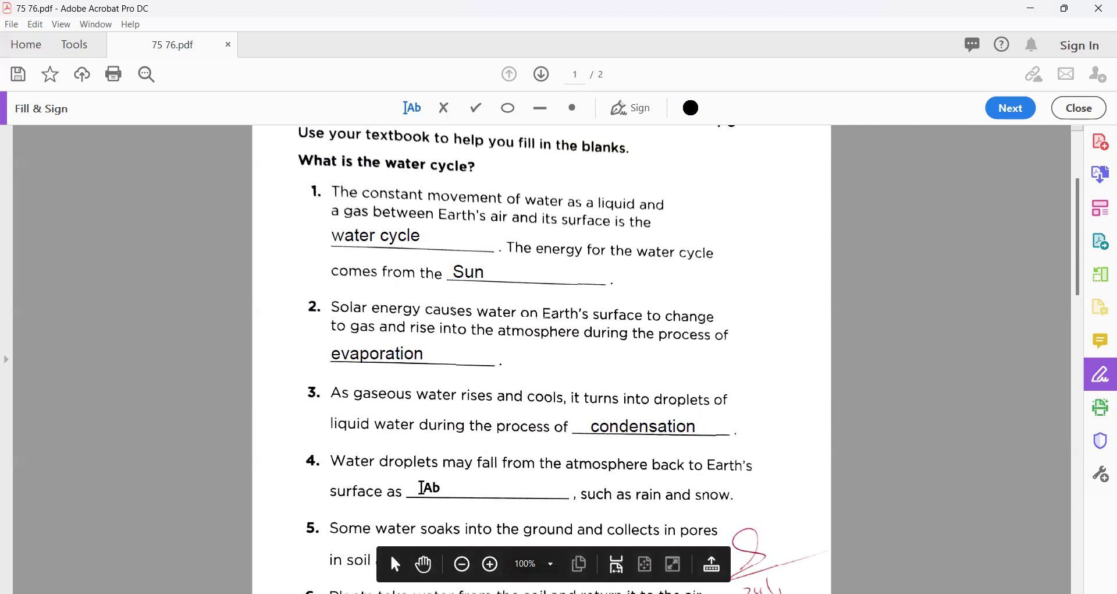
- Fill the blank of question 4 with "precipitation"
click(421, 486)
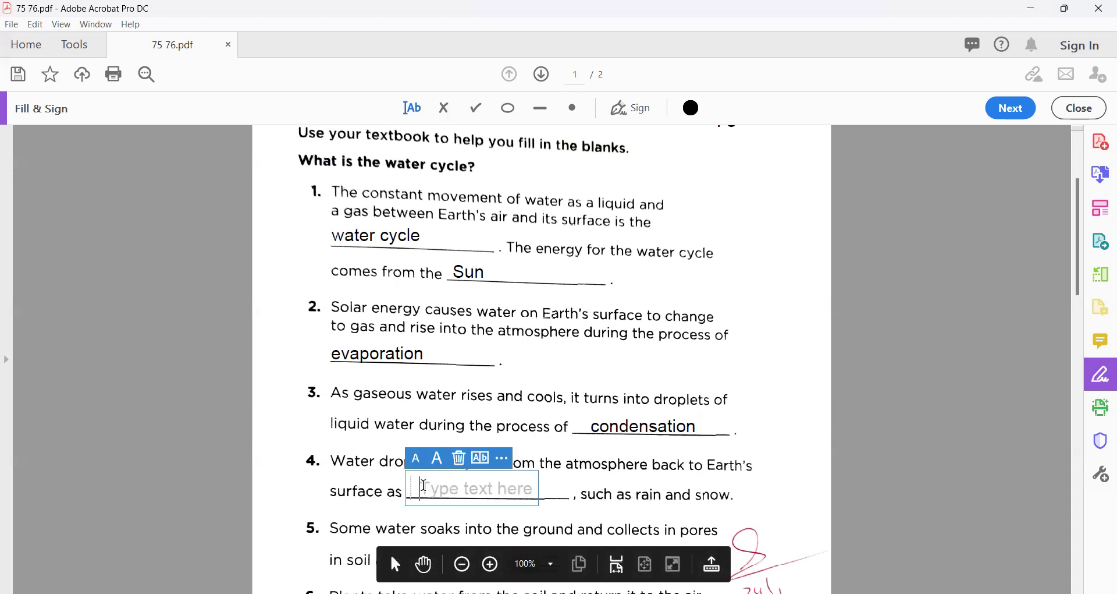
text(p)
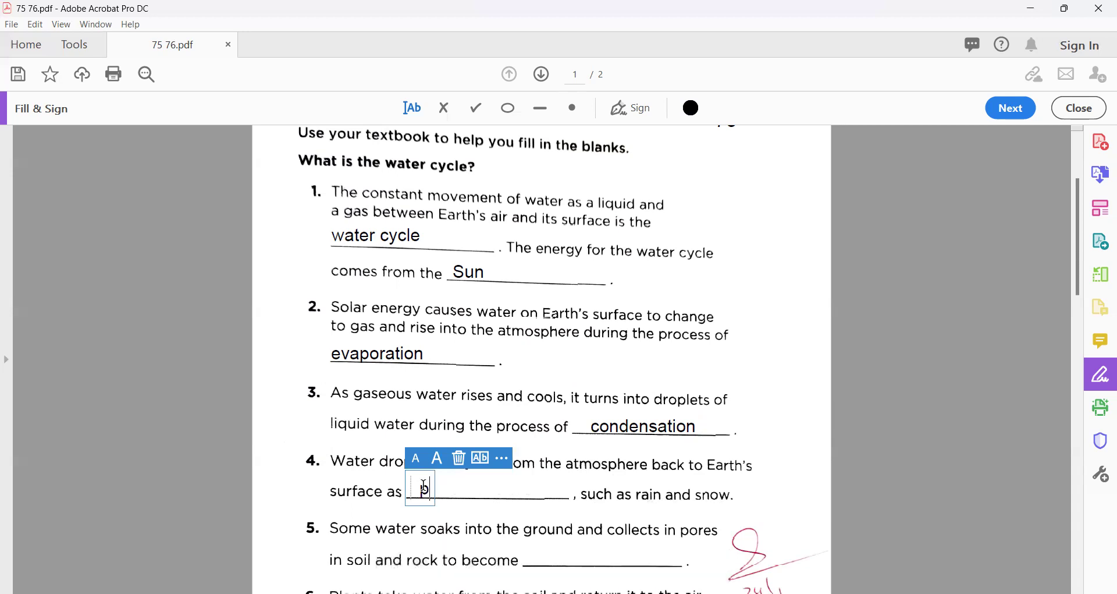
text(r)
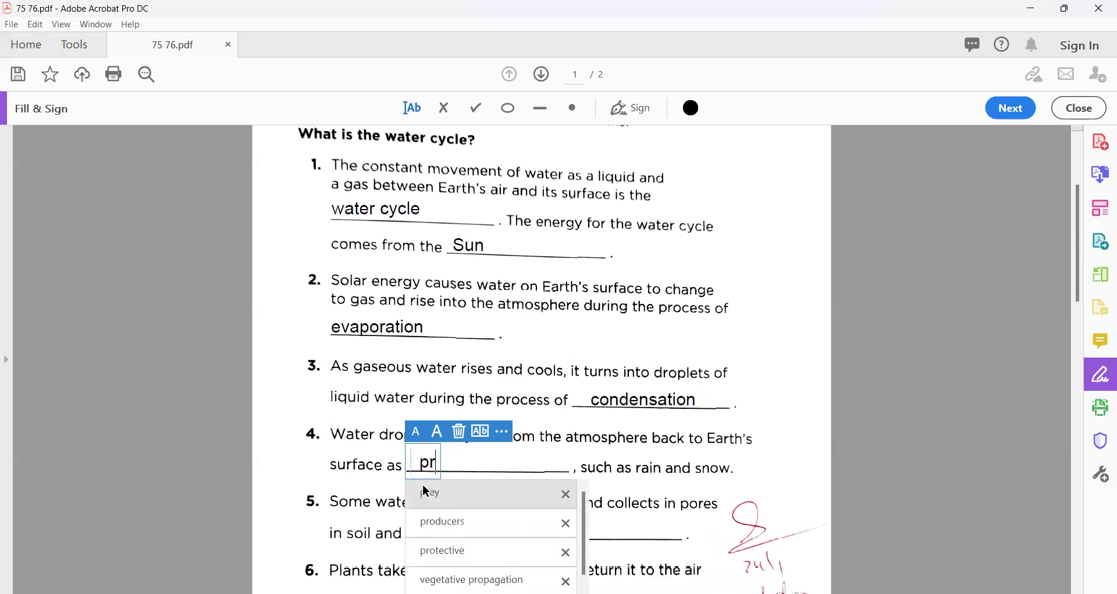
text(ec)
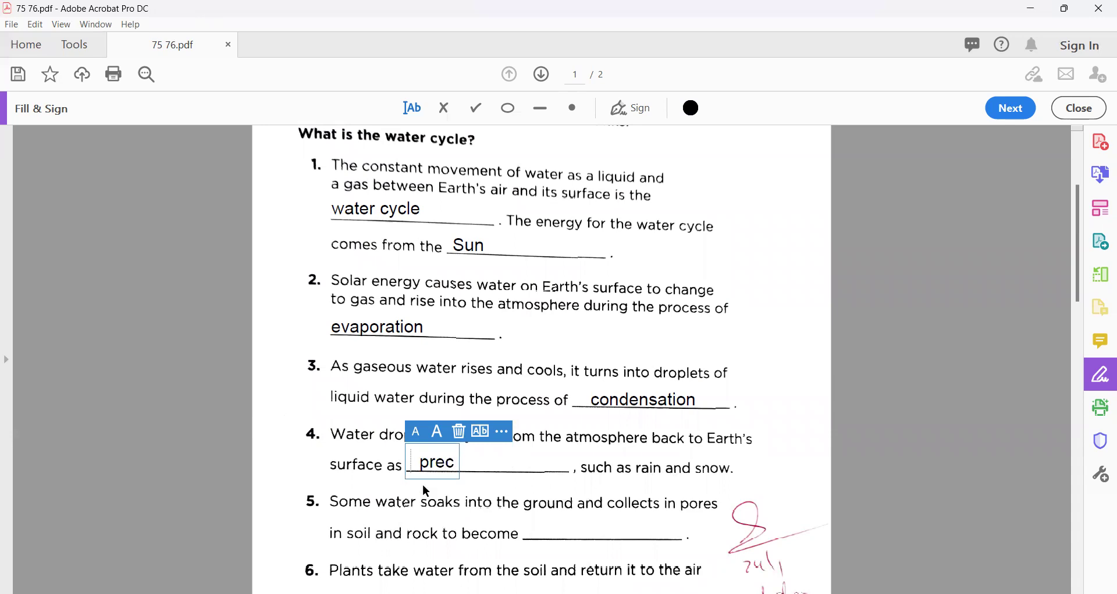
text(ipitati)
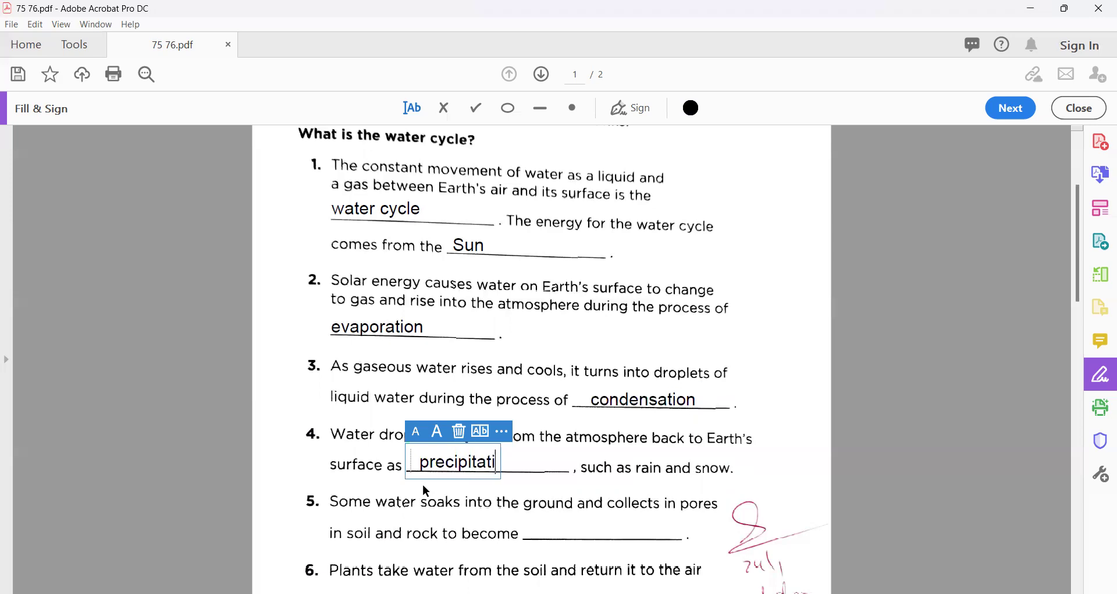
text(on)
click(754, 407)
- Fill the blank of question 5, about water collecting in soil and rock pores, with "groundwater"
scroll(751, 408, down, 5)
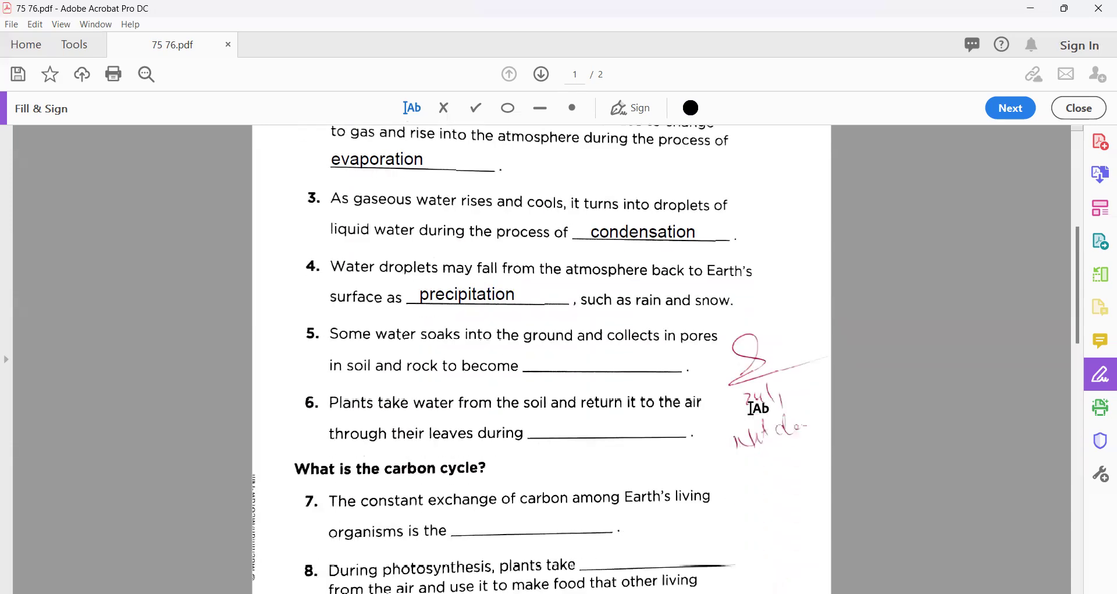
scroll(753, 408, down, 1)
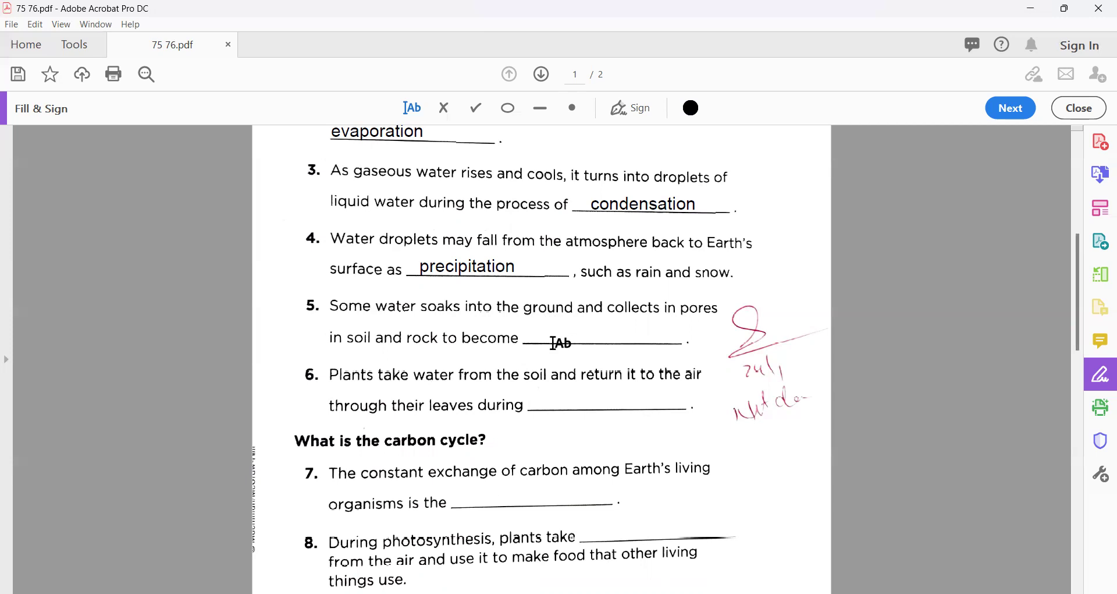
click(538, 330)
text(g)
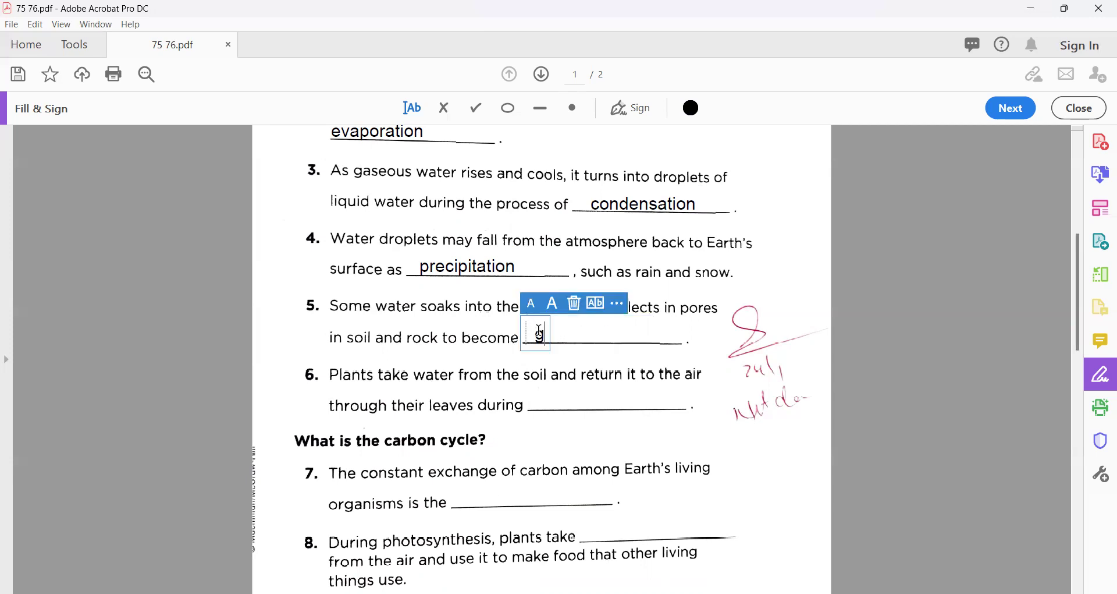
text(roundwater)
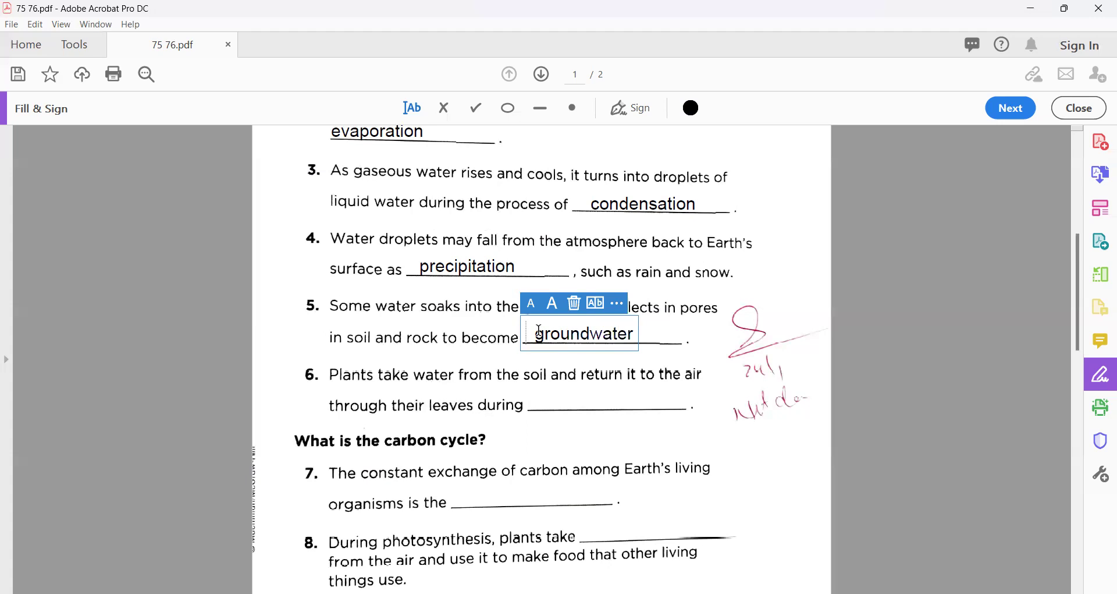
click(781, 433)
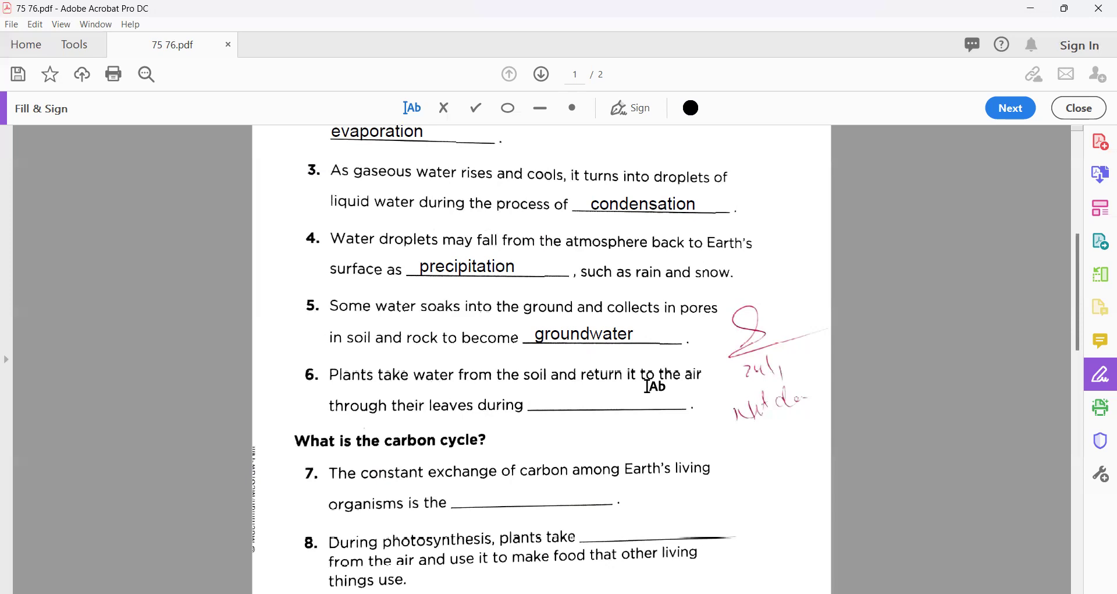
- Fill the blank of question 6, about plants returning water through their leaves, with "transpiration"
click(541, 403)
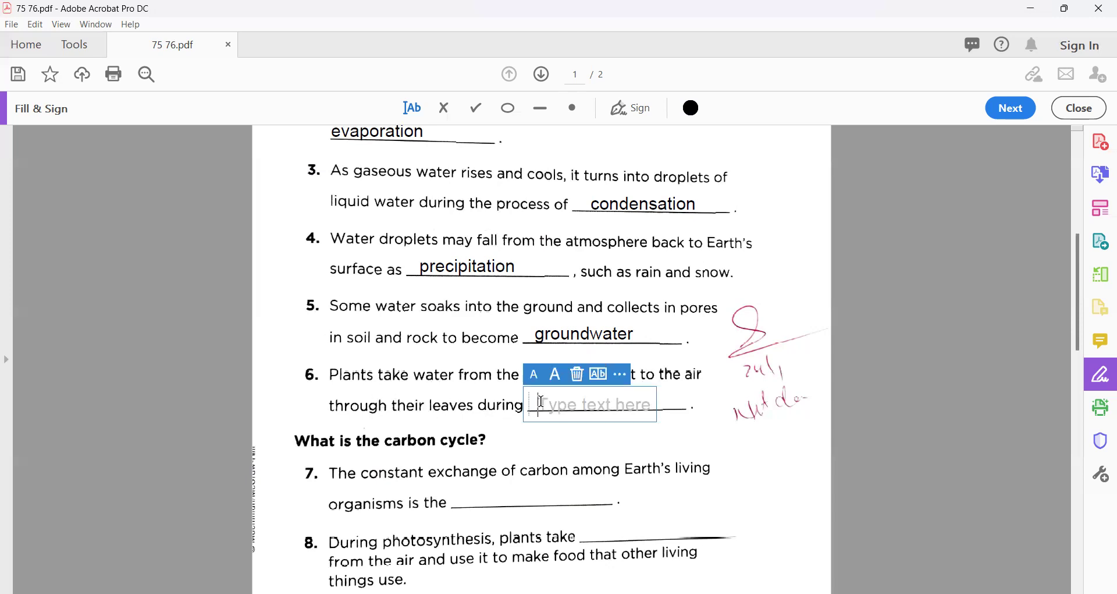
text(tr)
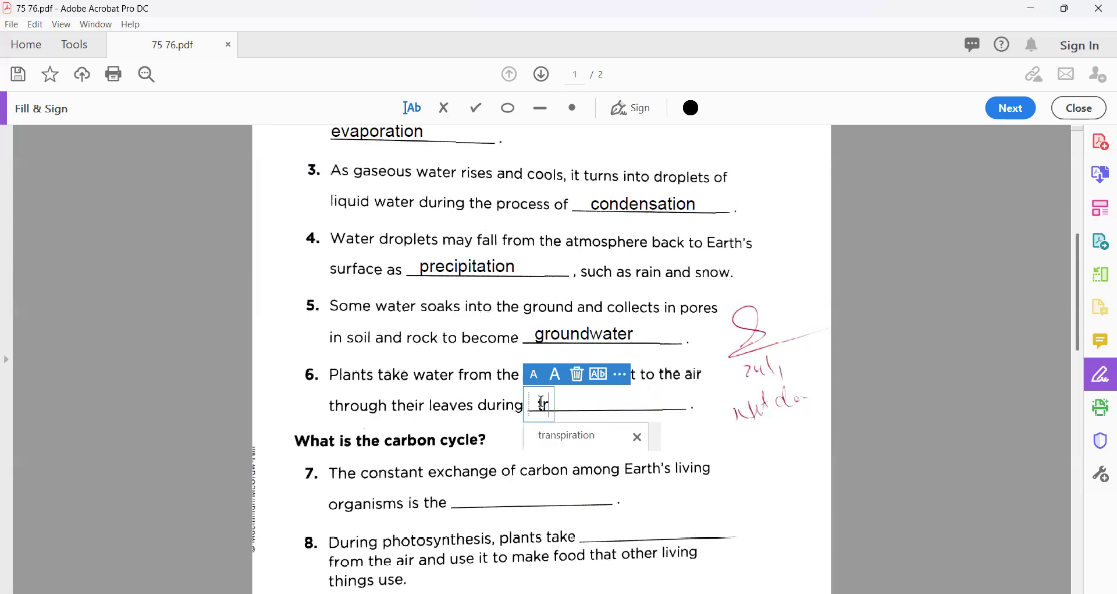
text(anspira)
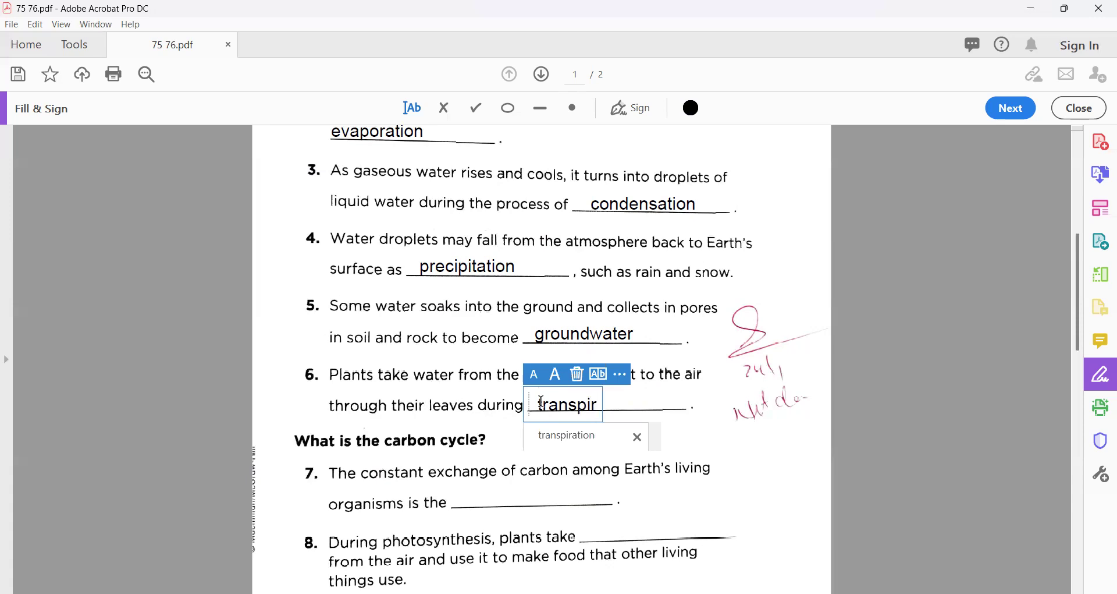
text(tion)
click(753, 456)
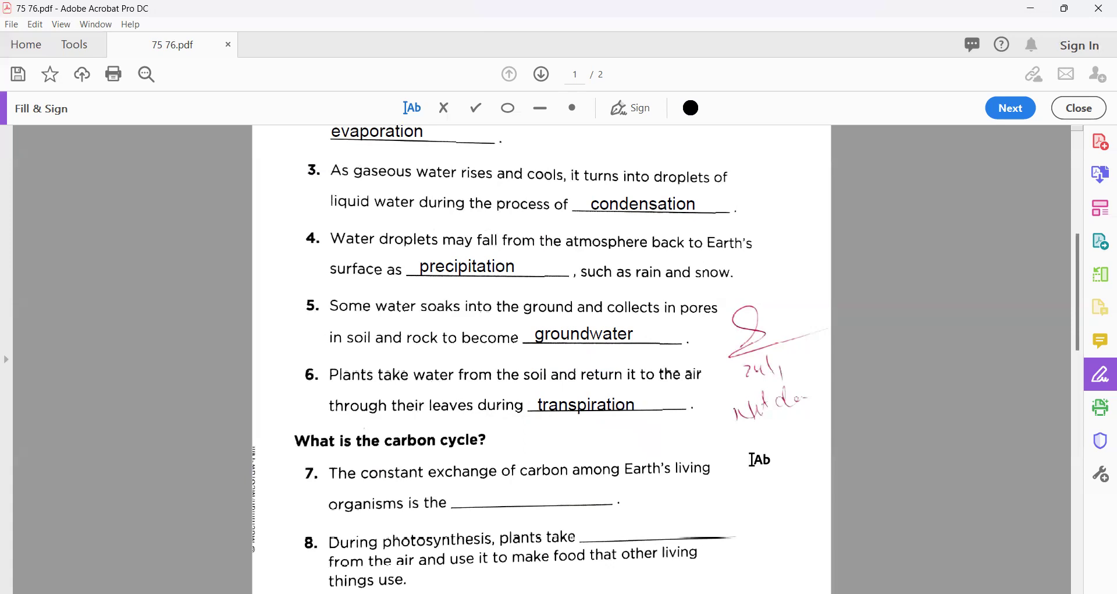
- Fill the blank of question 7, about the constant exchange of carbon among living organisms, with "carbon cycle"
scroll(760, 459, down, 4)
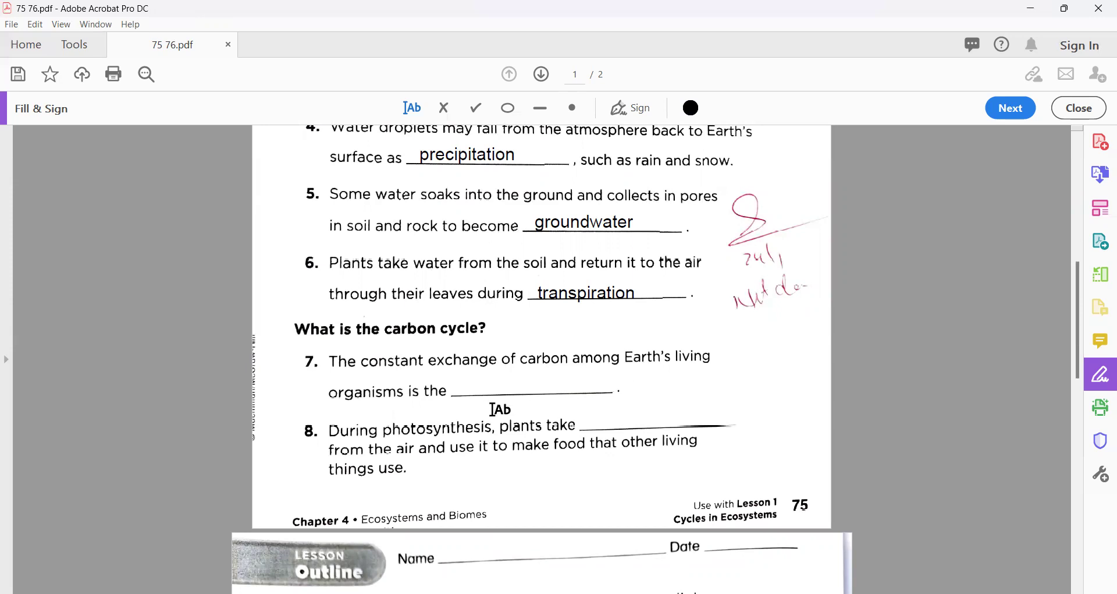
scroll(526, 282, up, 5)
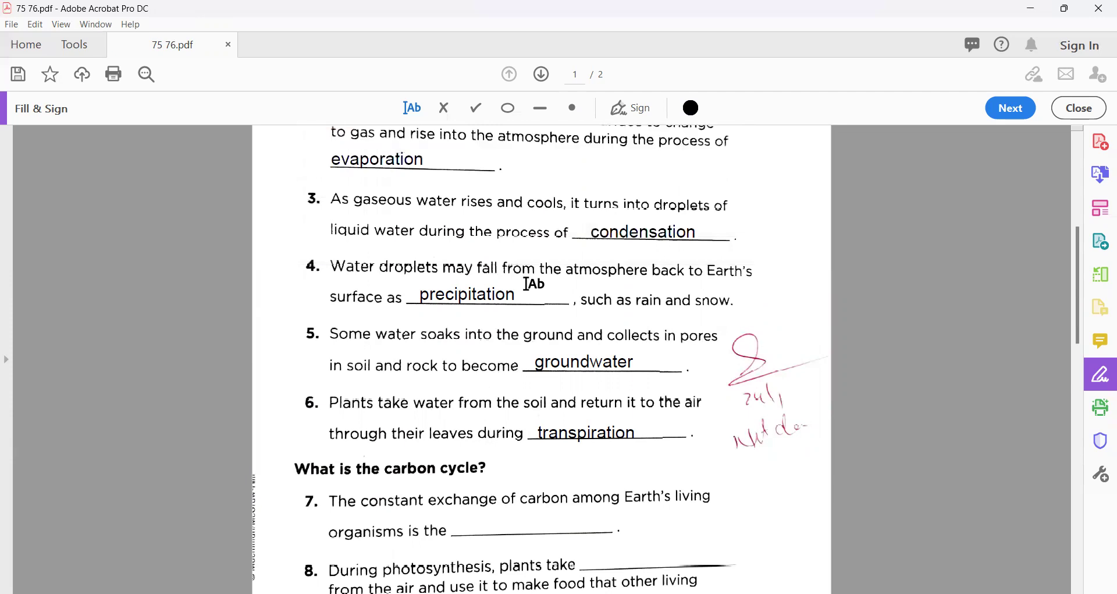
scroll(533, 284, up, 2)
scroll(527, 282, down, 7)
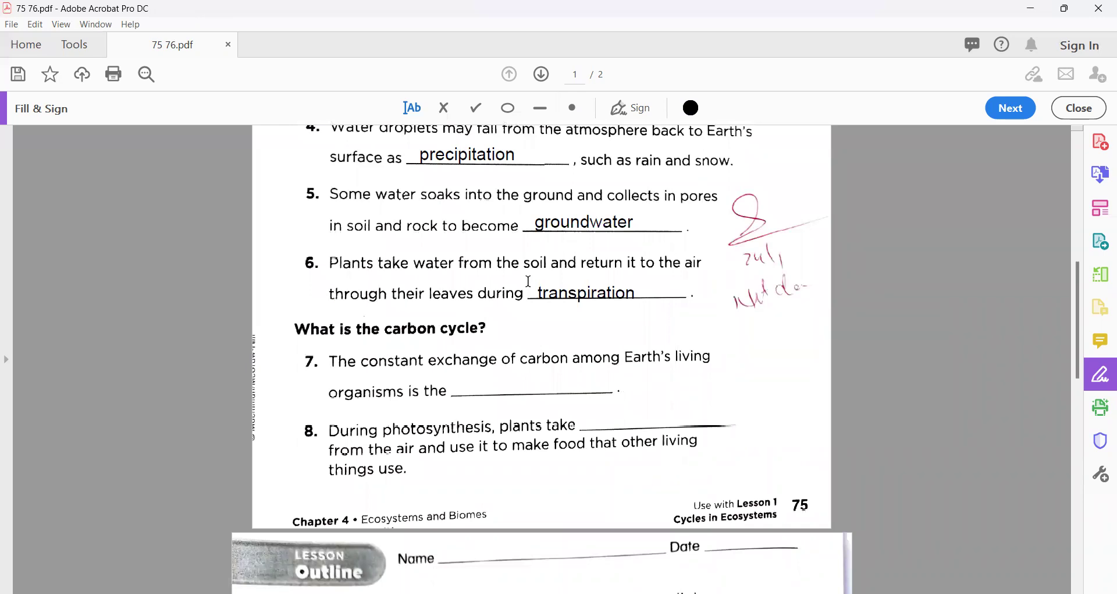
click(464, 385)
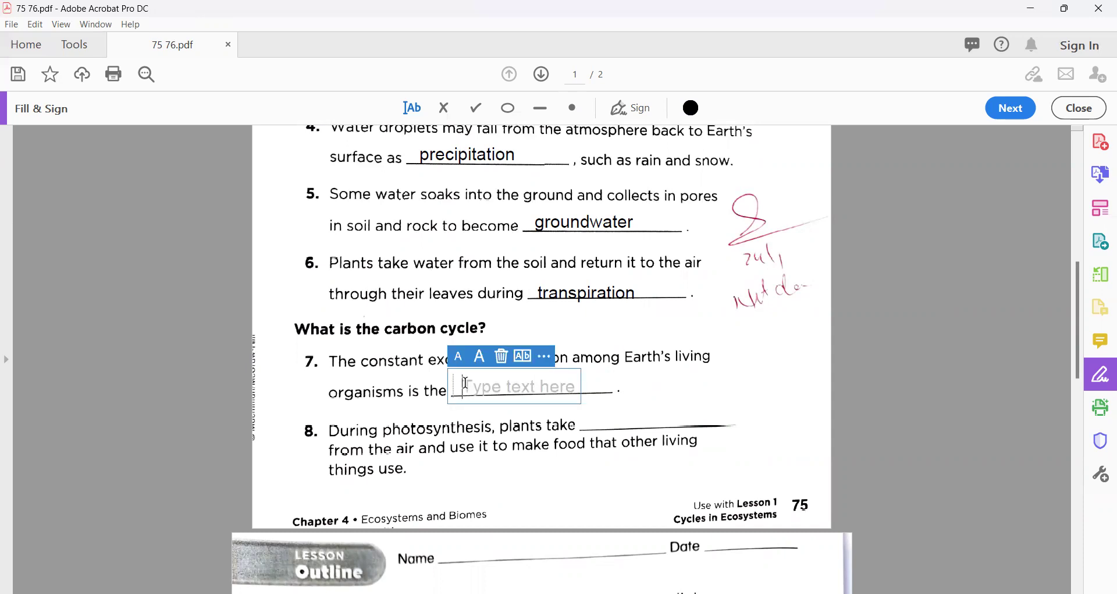
text(car)
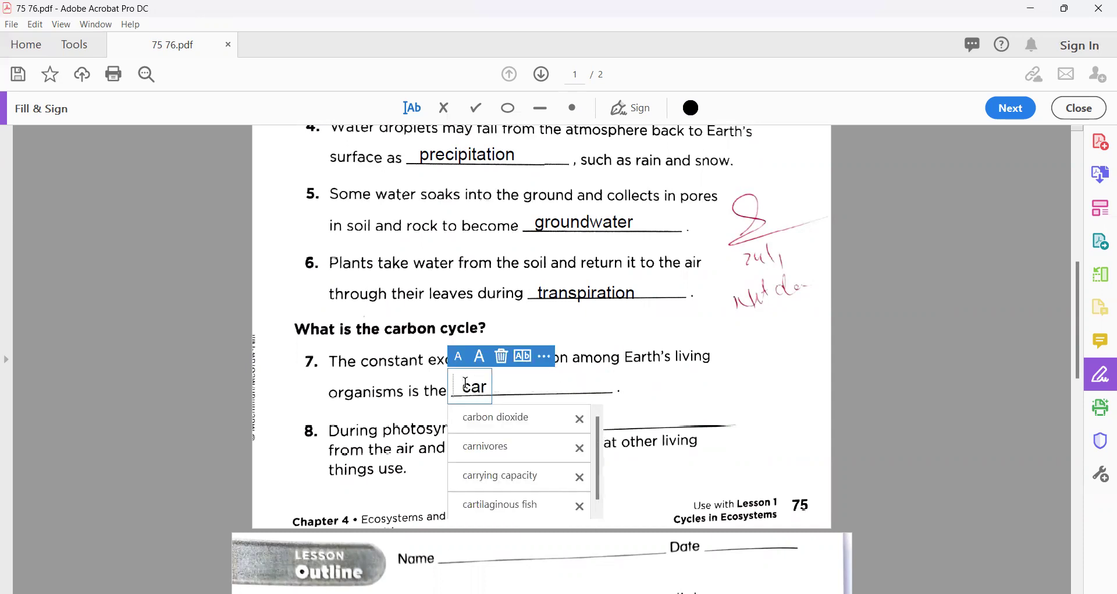
text(b)
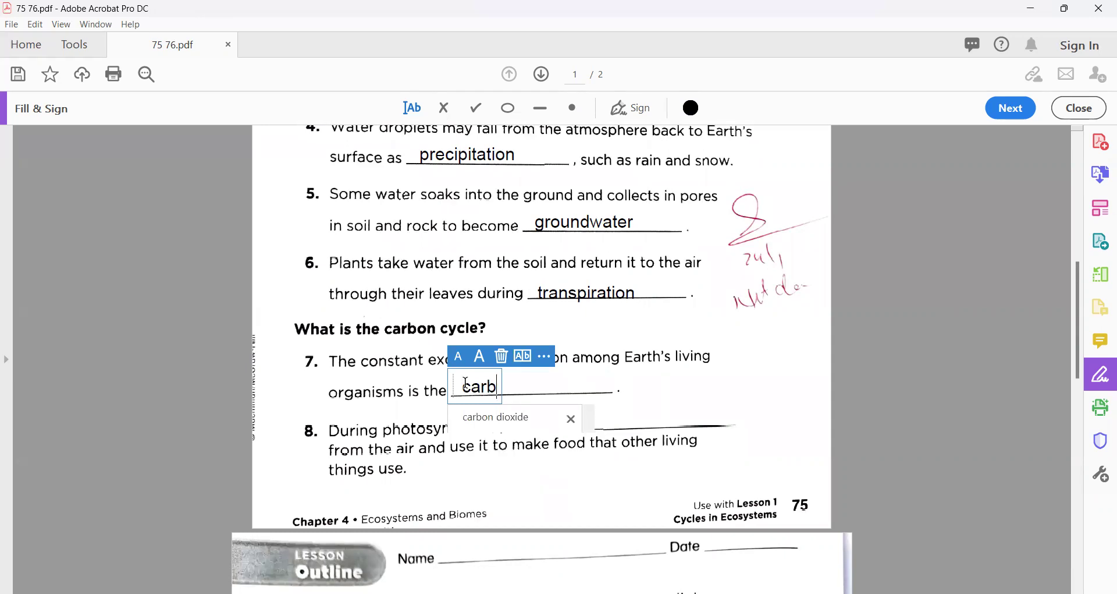
text(on c)
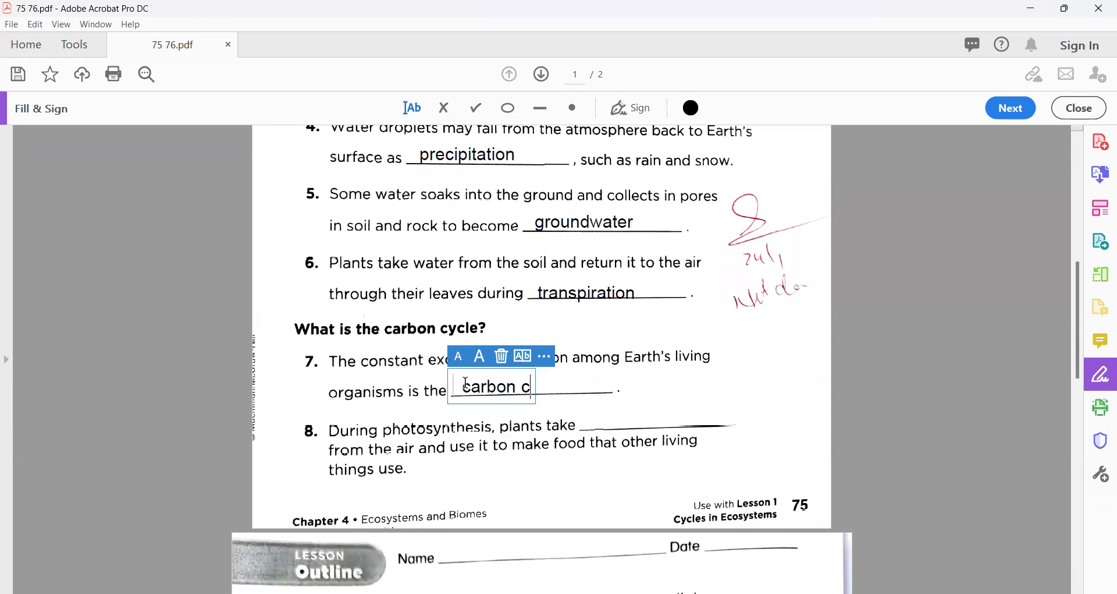
text(ycle)
click(754, 463)
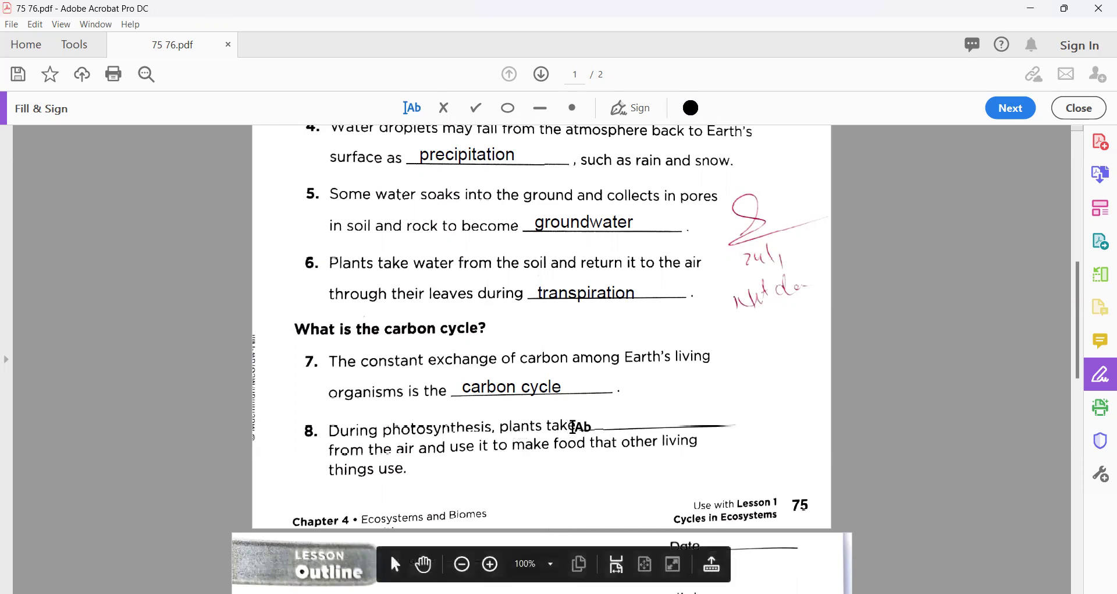
- Fill the blank of question 8, about what plants take from the air during photosynthesis, with "carbon dioxide"
click(589, 420)
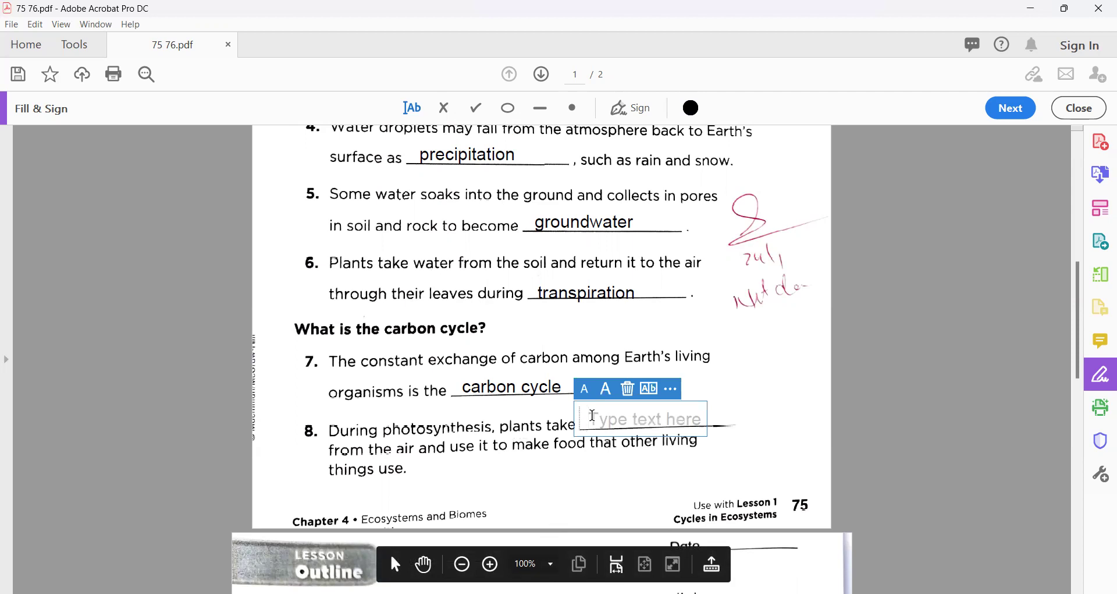
text(ca)
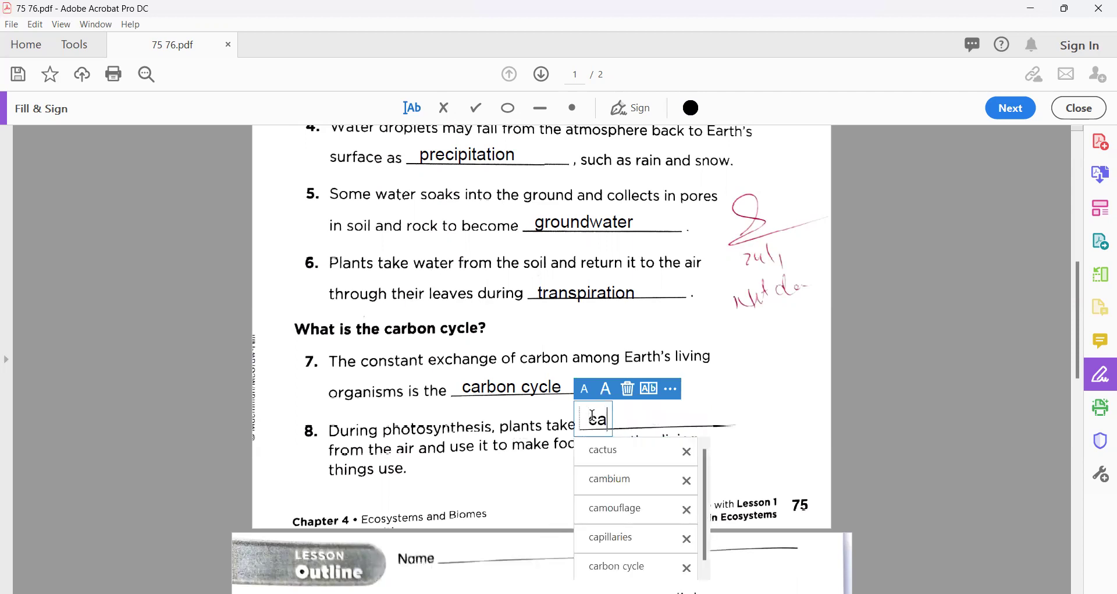
text(r)
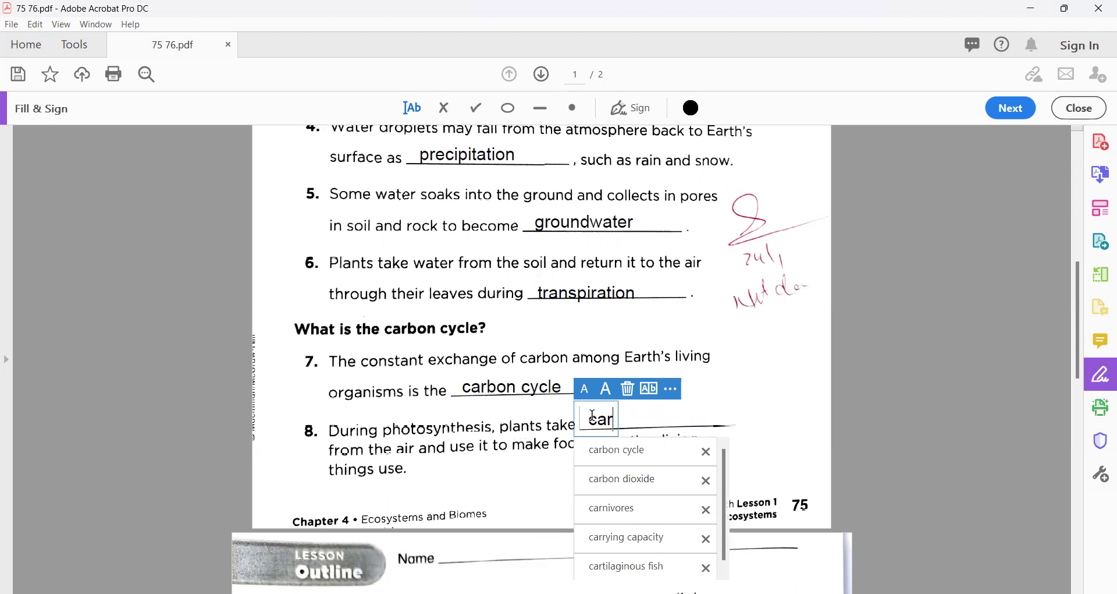
text(bon diox)
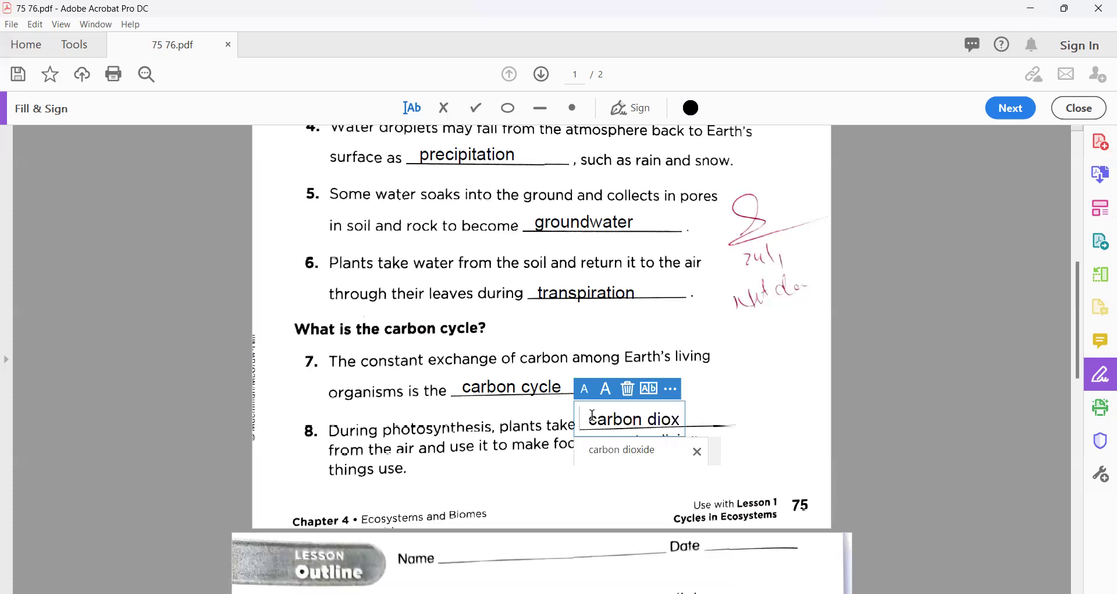
text(ide)
click(730, 440)
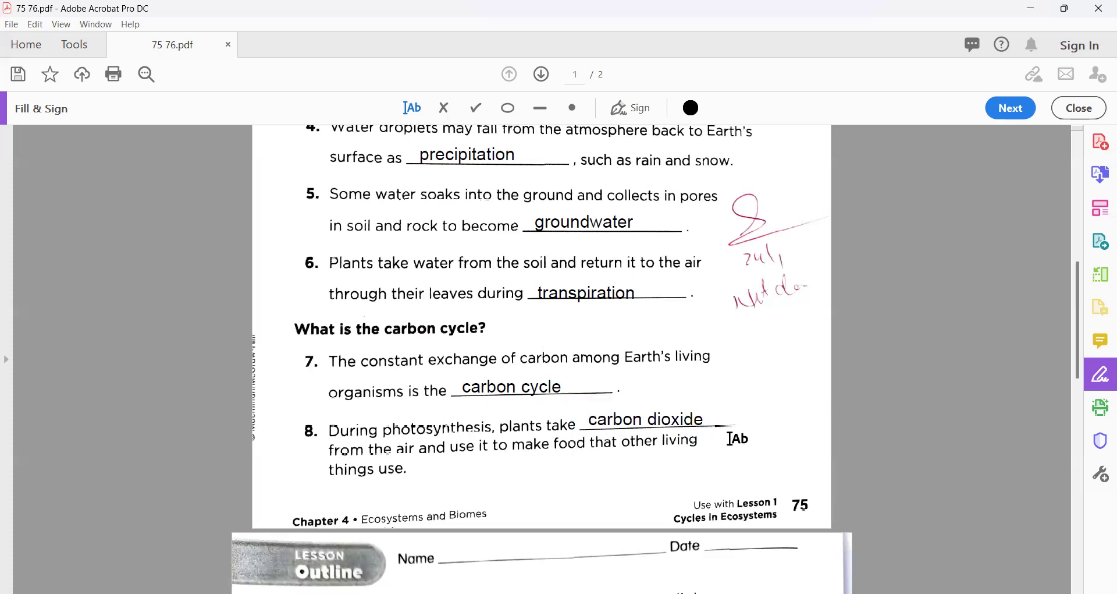
- Add the page number "76" as text in the right margin beside question 9 on the second page
scroll(730, 439, down, 5)
scroll(730, 439, down, 2)
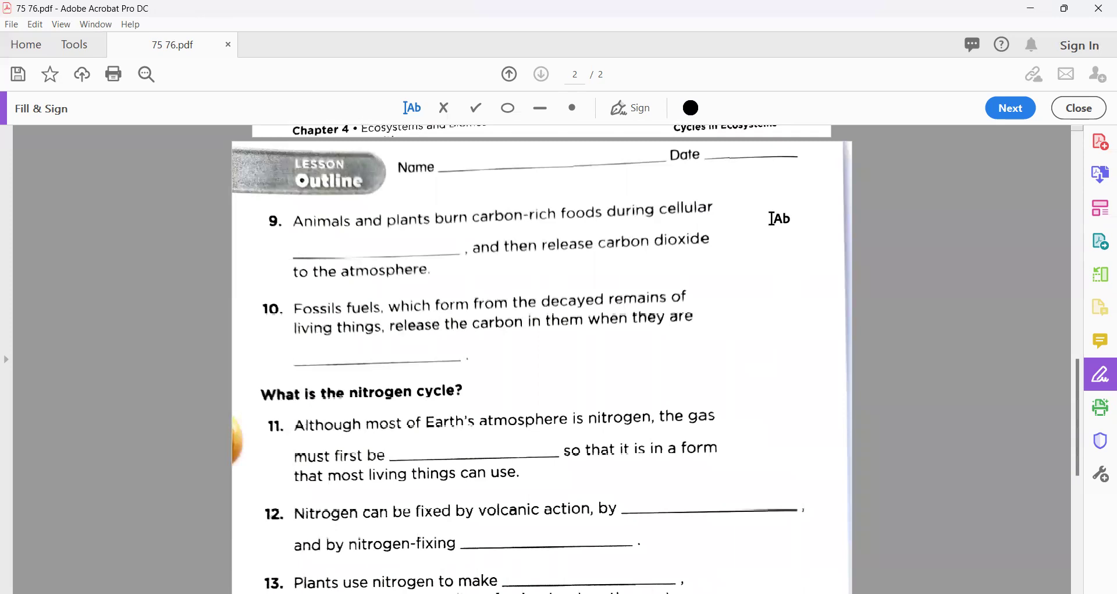
click(774, 217)
text(76)
key(Escape)
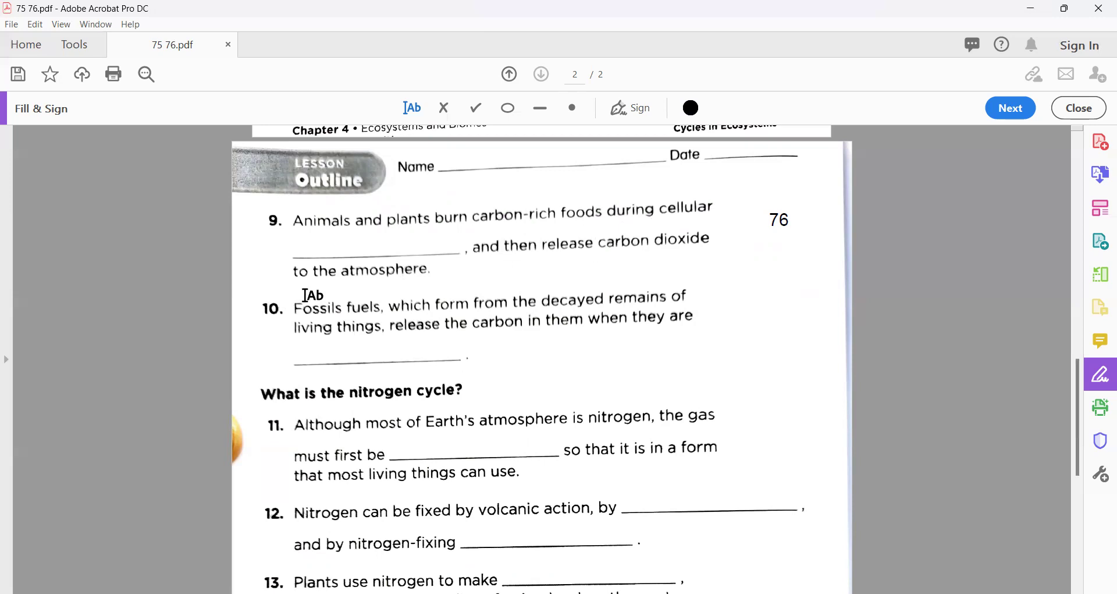
- Fill the blank of question 9, about animals and plants burning carbon-rich foods, with "respiration"
click(305, 243)
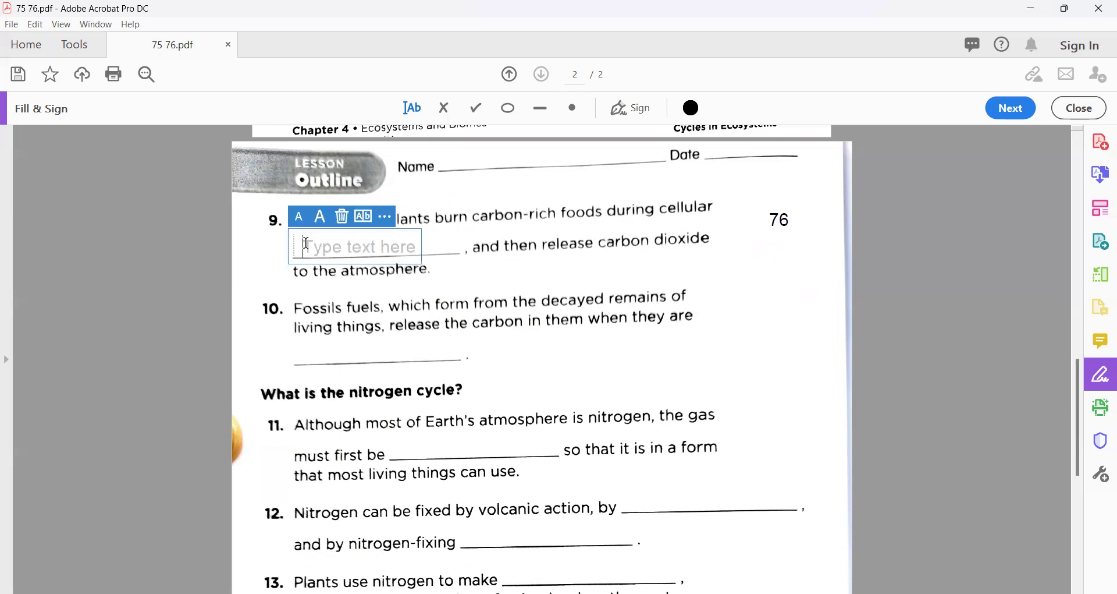
text(res)
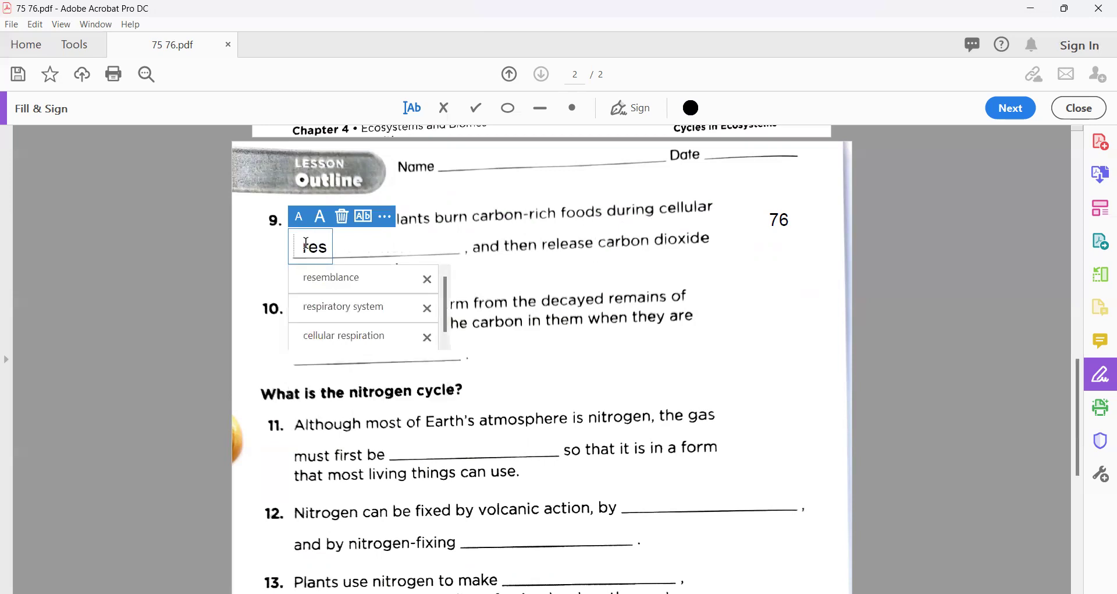
text(pi)
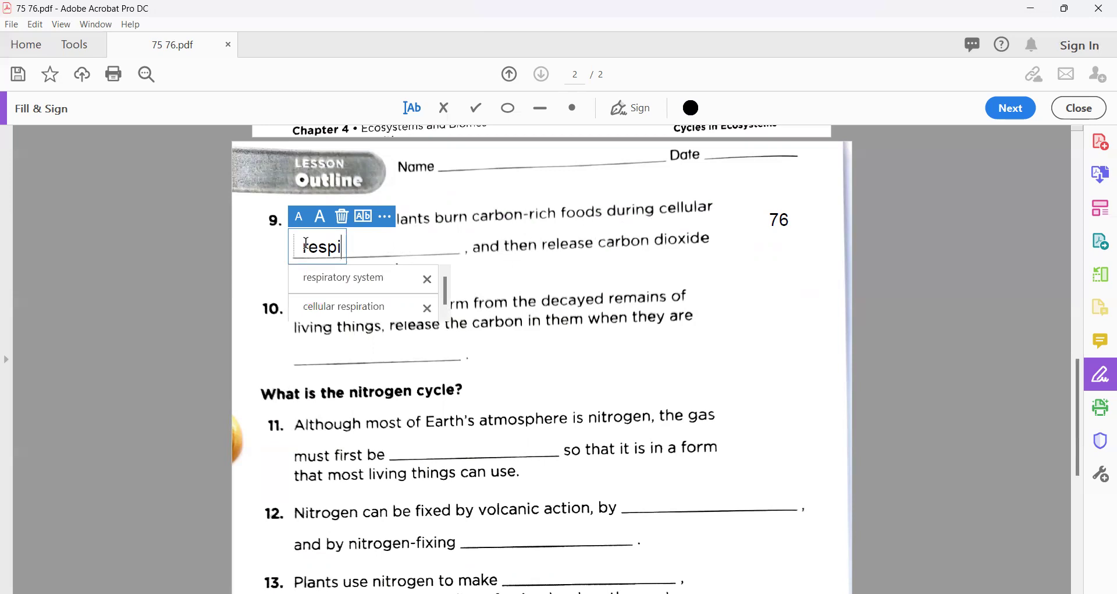
text(ratio)
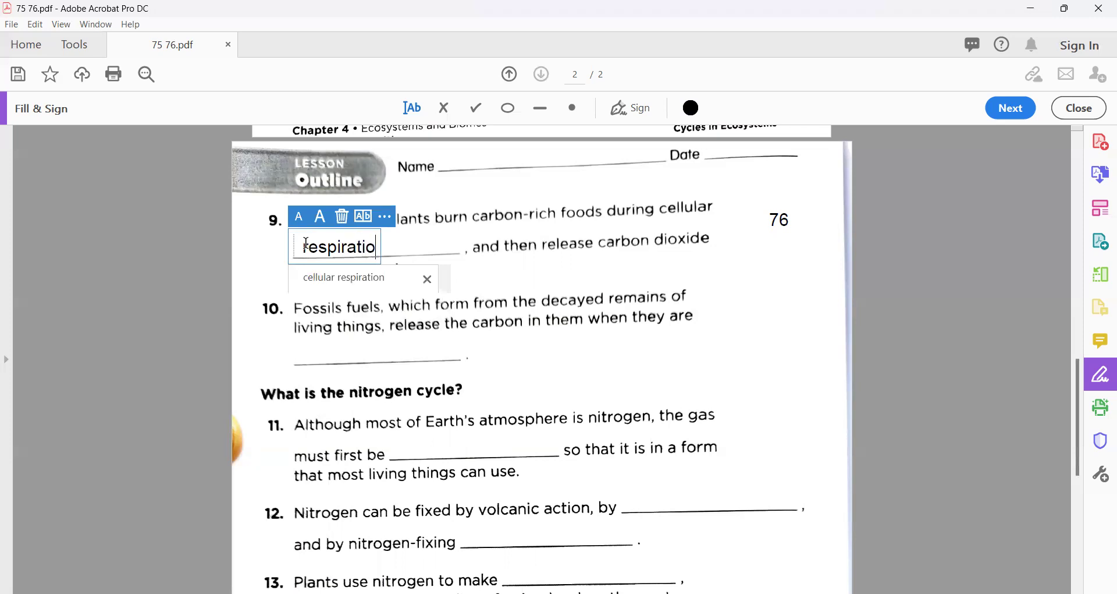
text(n)
click(522, 359)
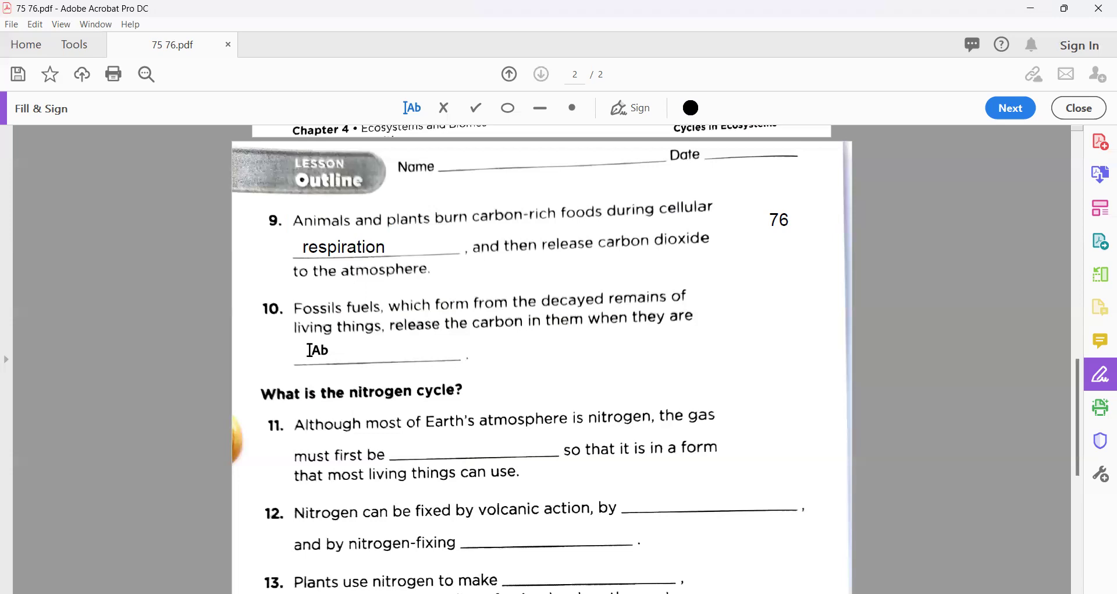
- Fill the blank of question 10, about fossil fuels releasing their carbon, with "burned"
click(309, 350)
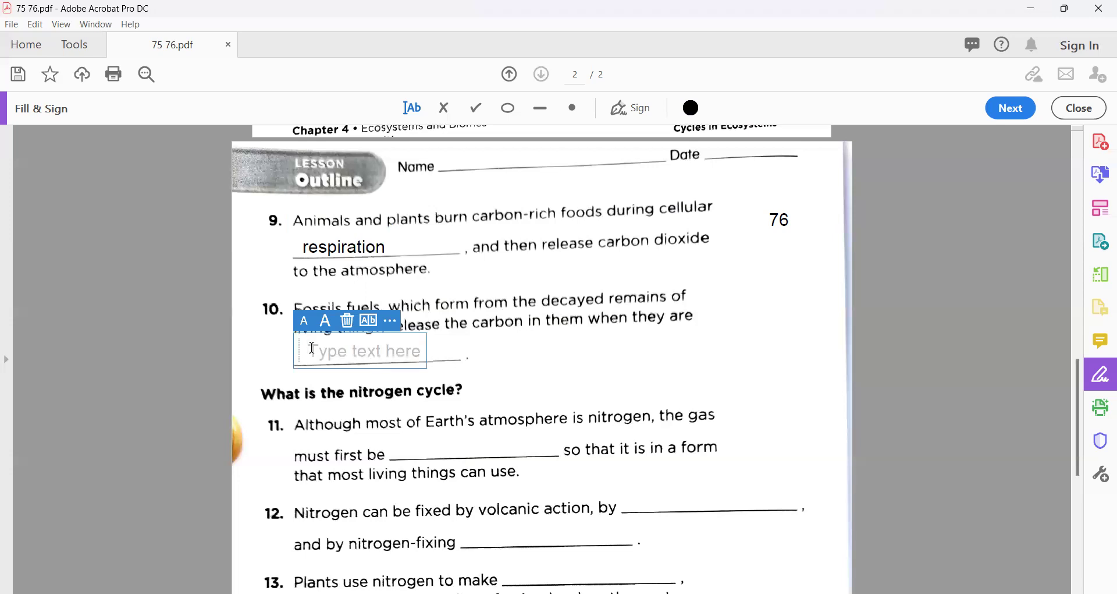
text(bu)
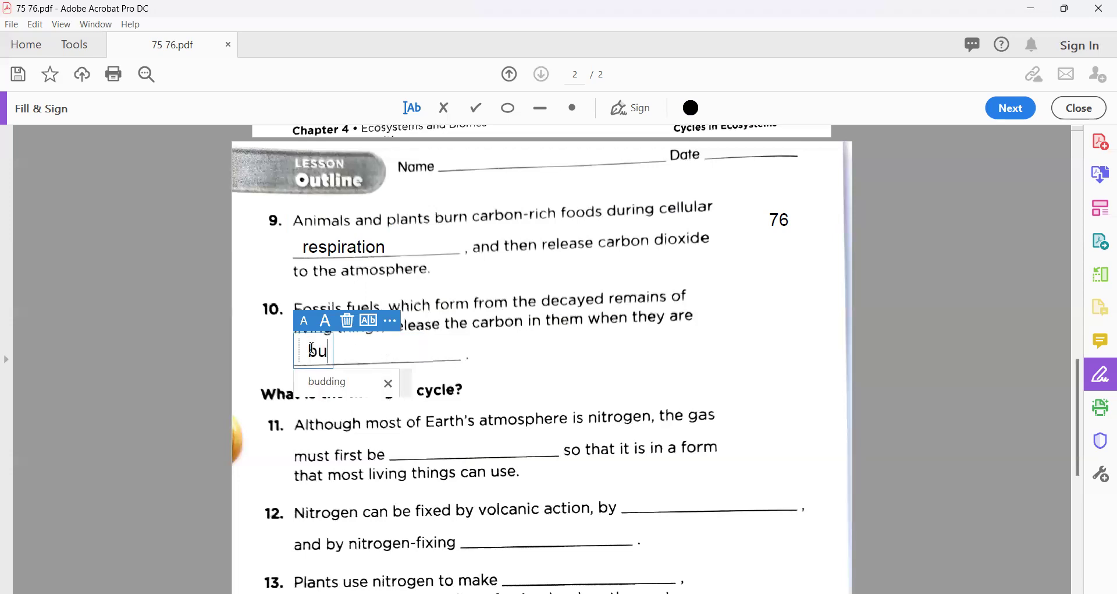
text(rned)
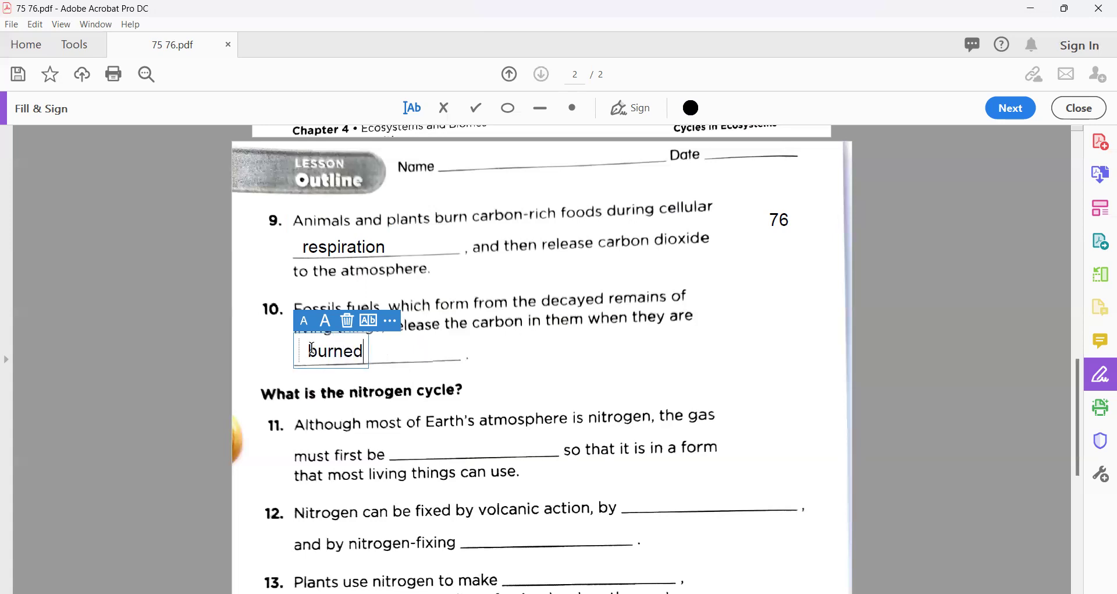
click(694, 379)
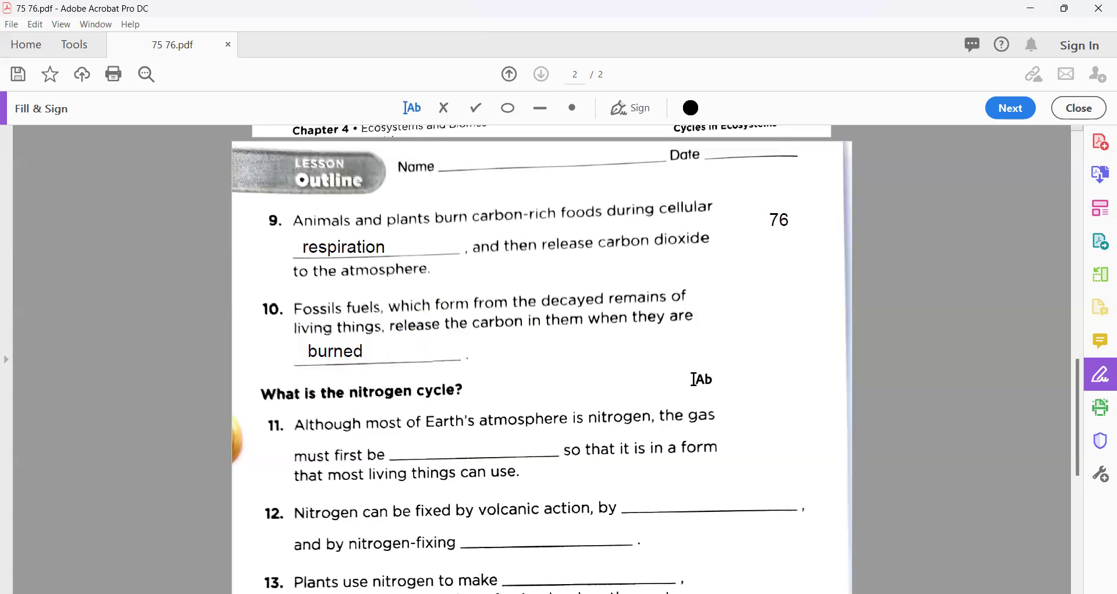
- Fill the blank of question 11, about making atmospheric nitrogen usable for living things, with "fixed"
scroll(694, 379, down, 3)
scroll(694, 379, down, 4)
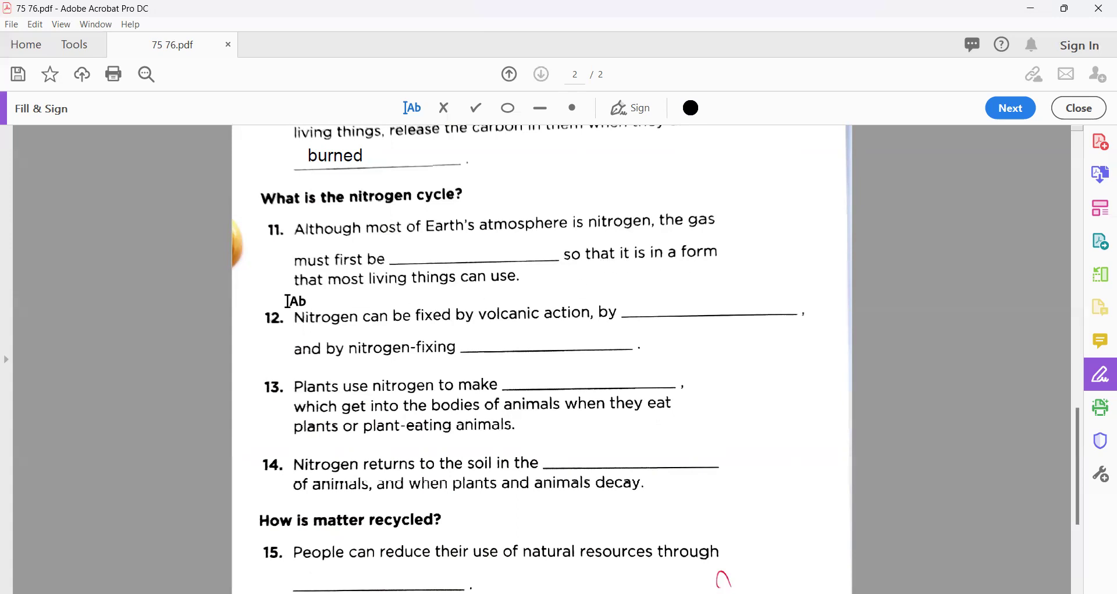
click(409, 252)
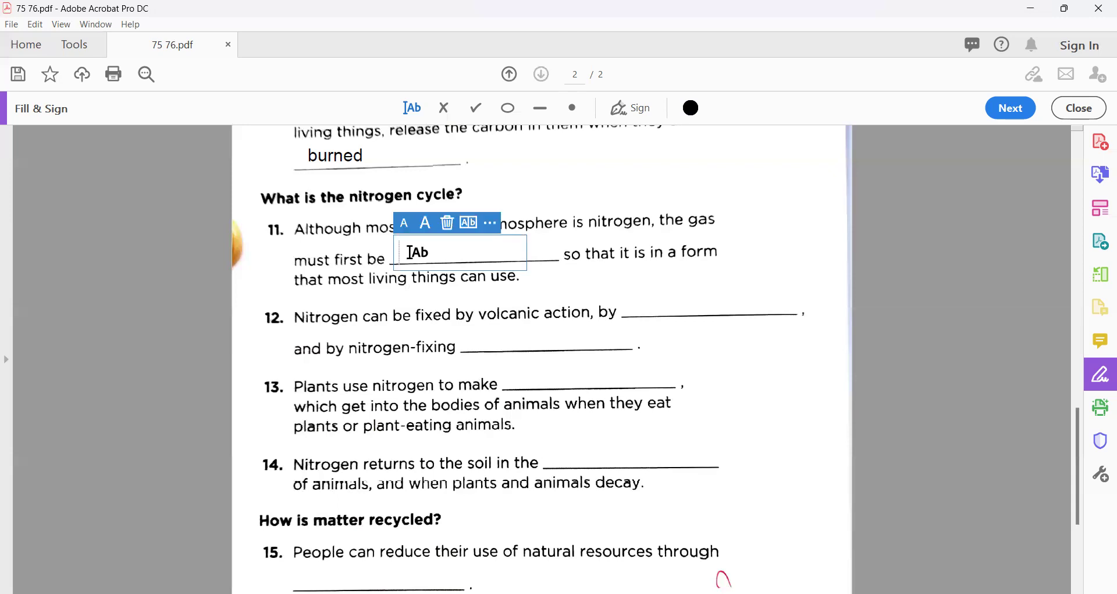
text(fi)
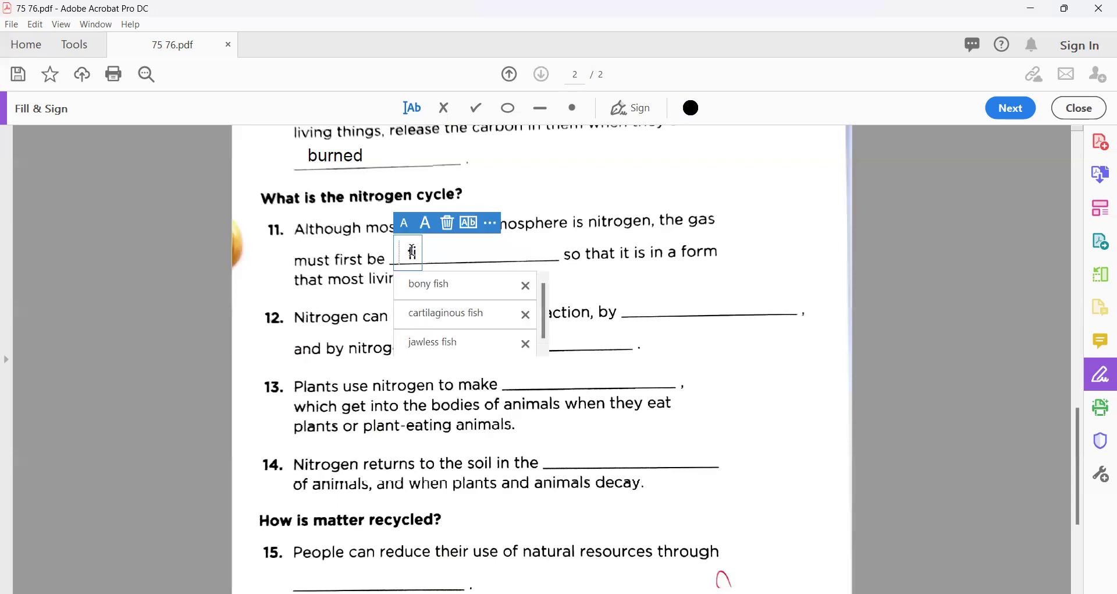
text(xed)
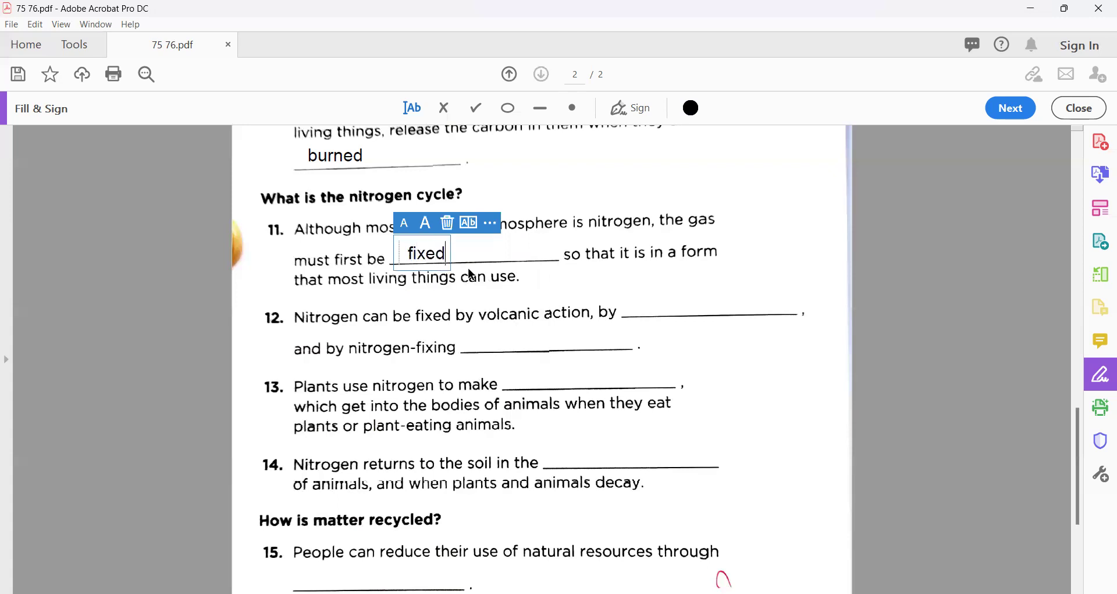
click(355, 348)
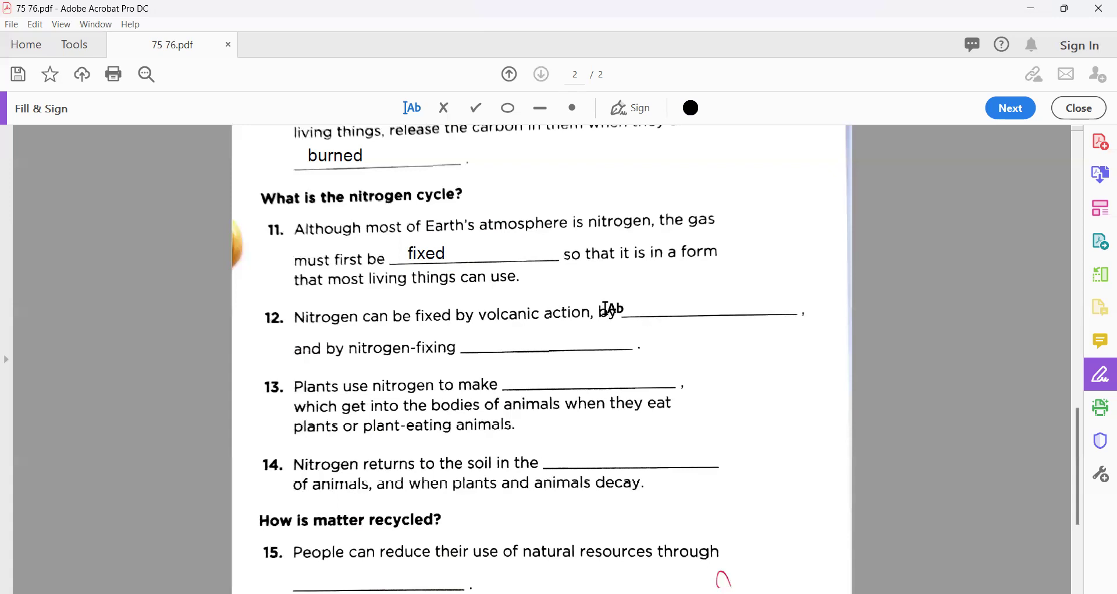
- Fill the first blank of question 12, following "volcanic action, by", with "lightning"
click(639, 304)
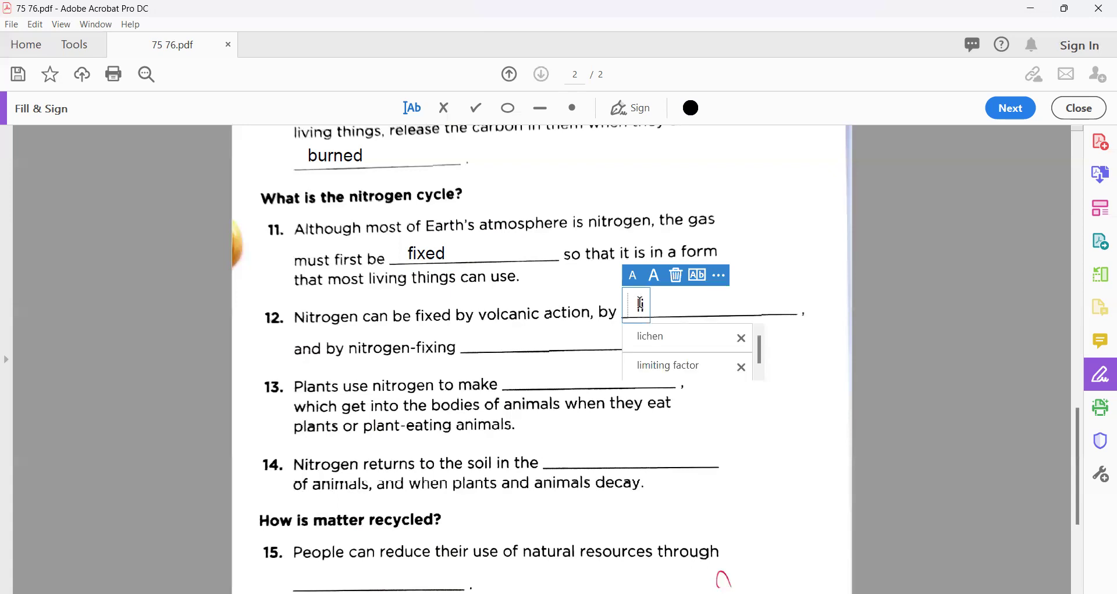
text(lig)
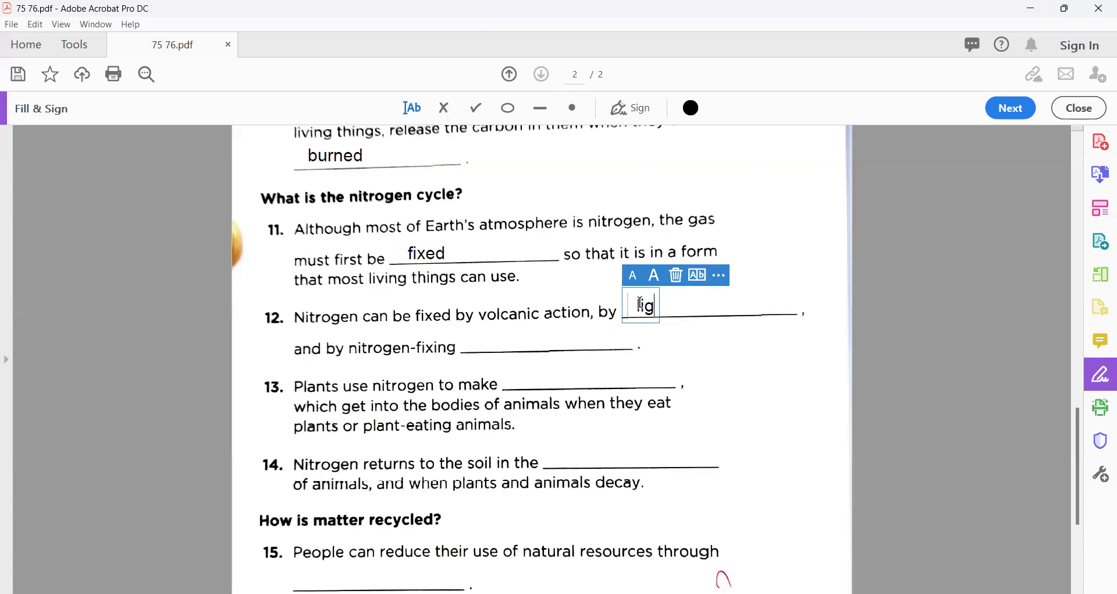
text(htning)
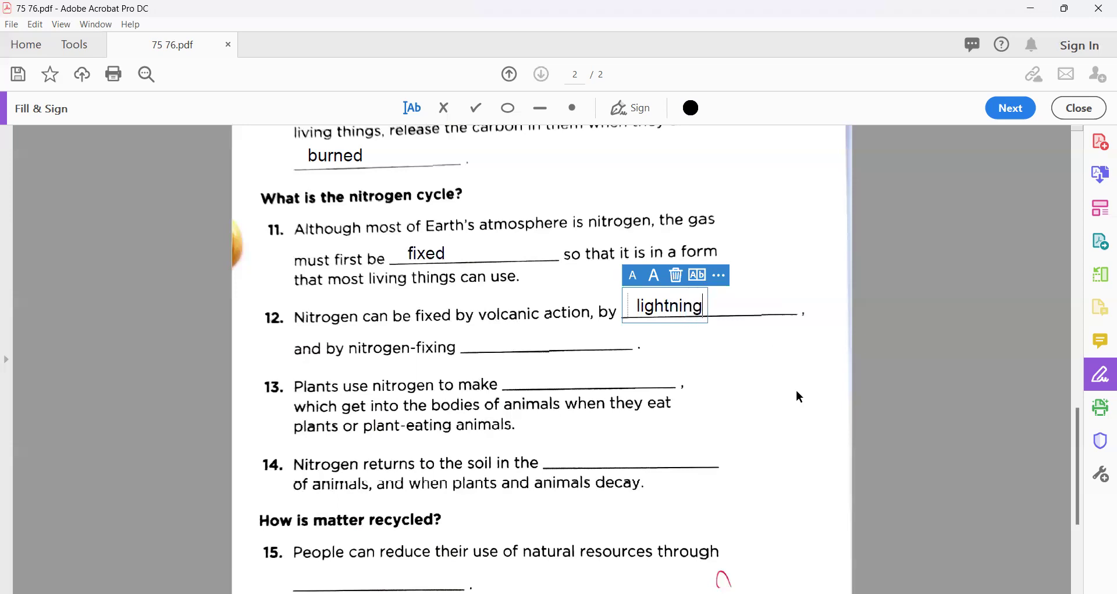
click(795, 391)
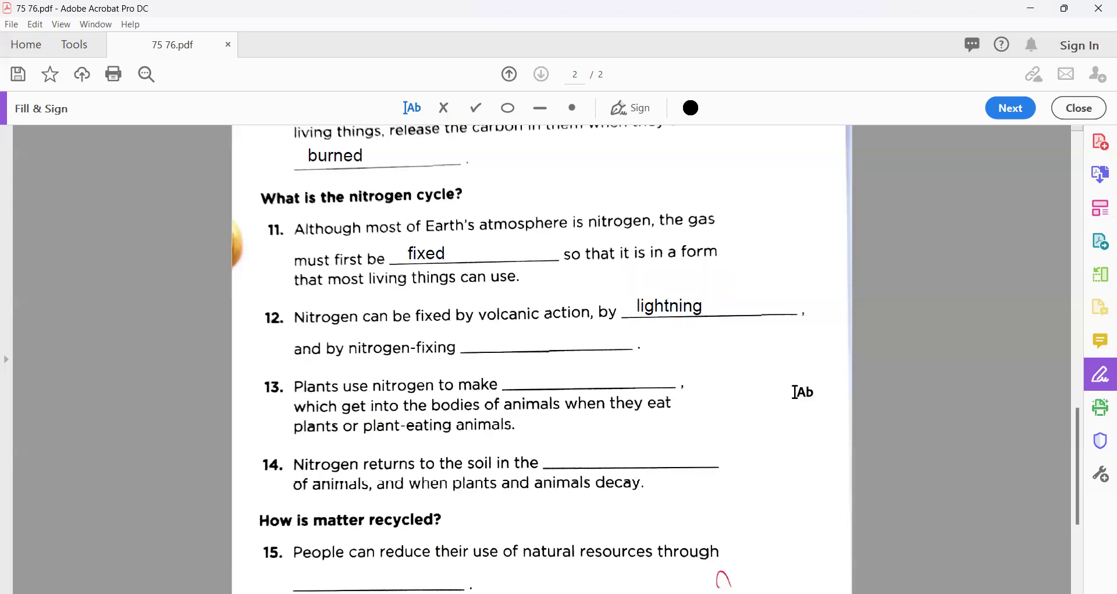
- Fill the second blank of question 12, following "and by nitrogen-fixing", with "bacteria"
click(492, 338)
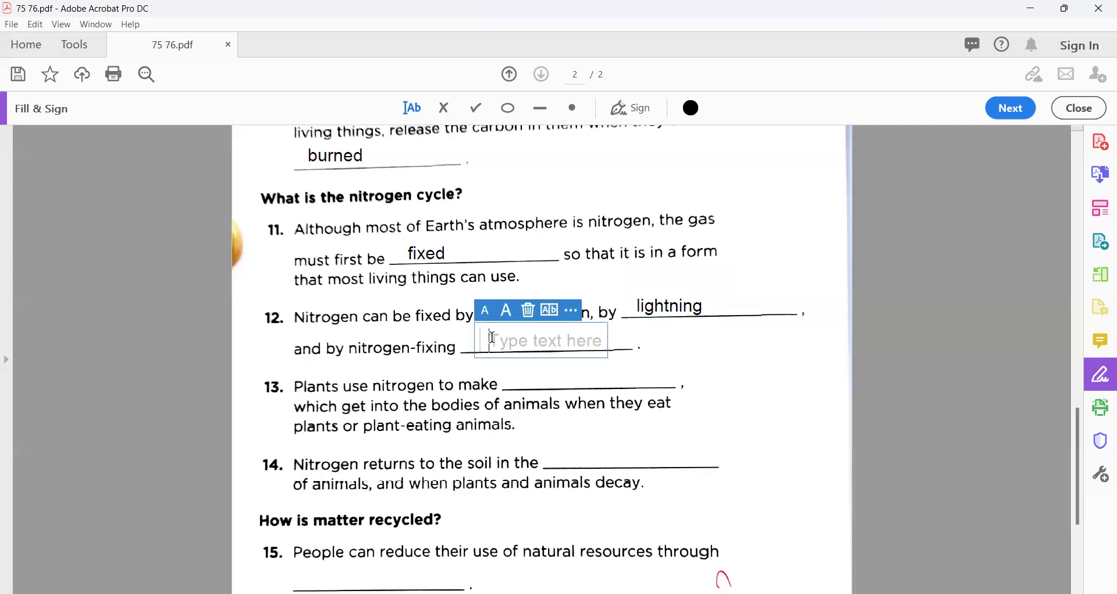
text(bact)
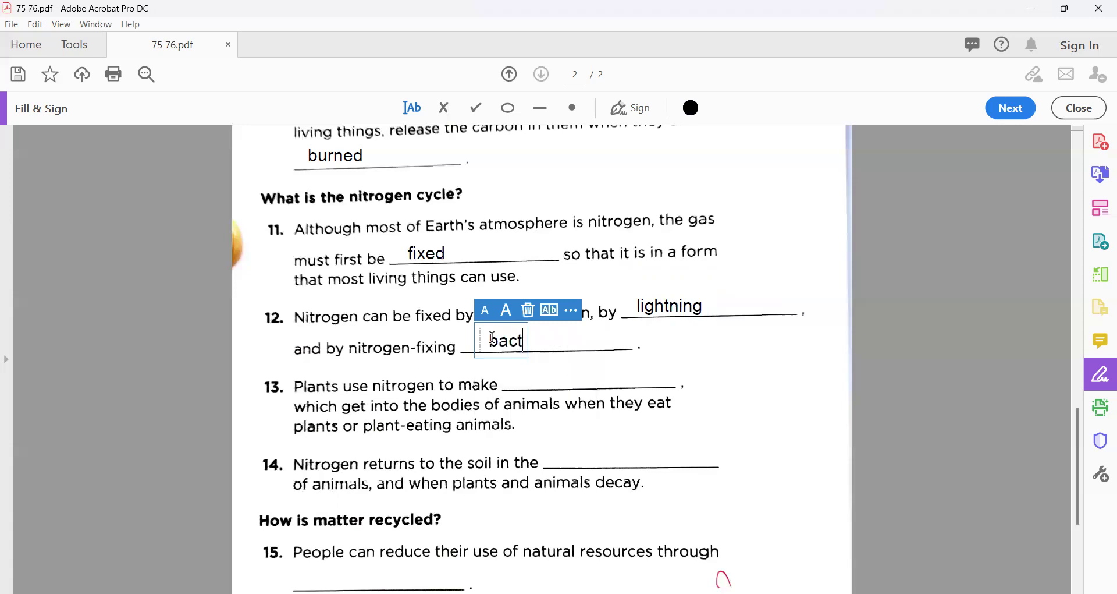
text(eria)
click(770, 414)
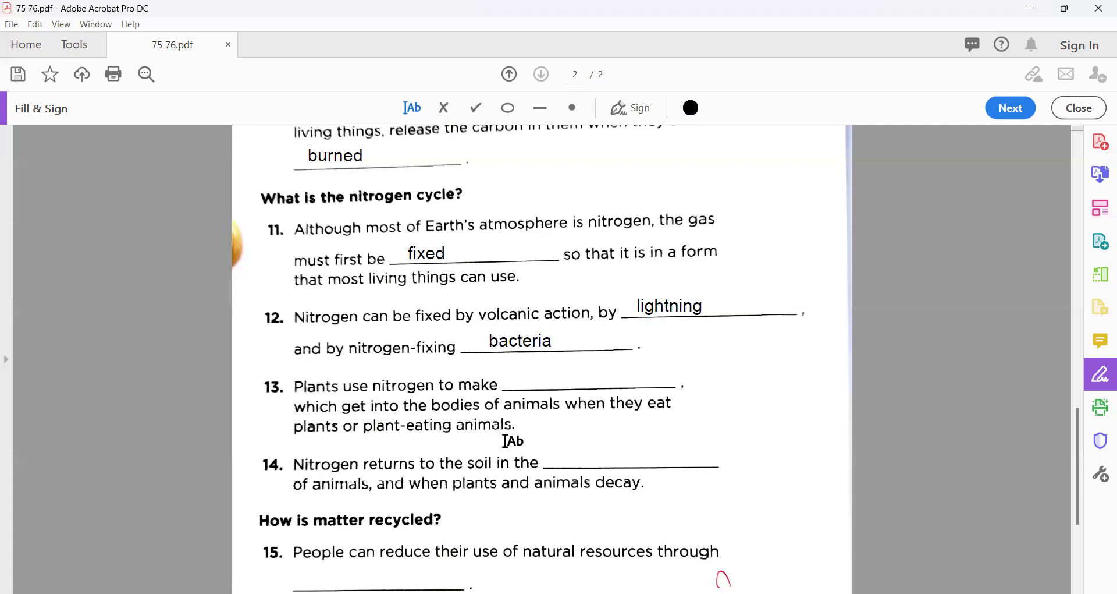
- Fill the blank of question 13, about what plants use nitrogen to make, with "proteins"
click(521, 379)
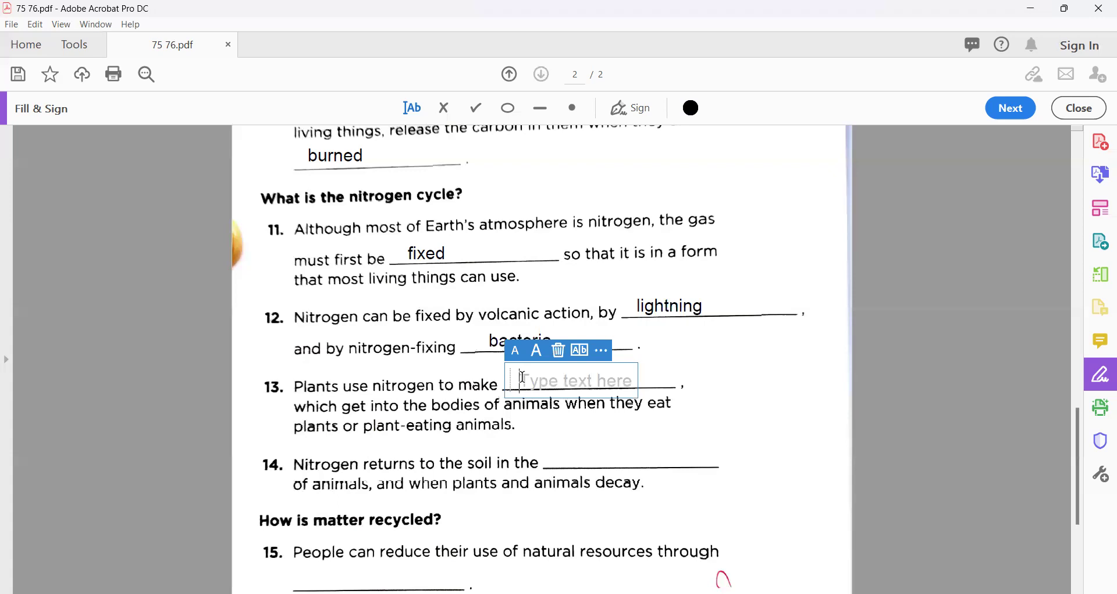
text(b)
text(ro)
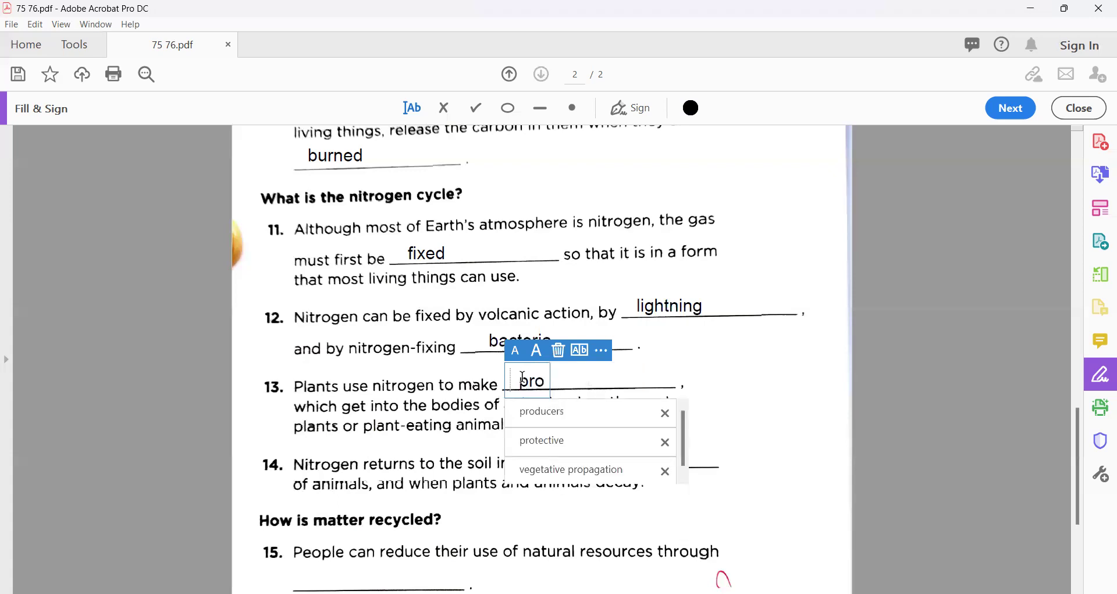
text(t)
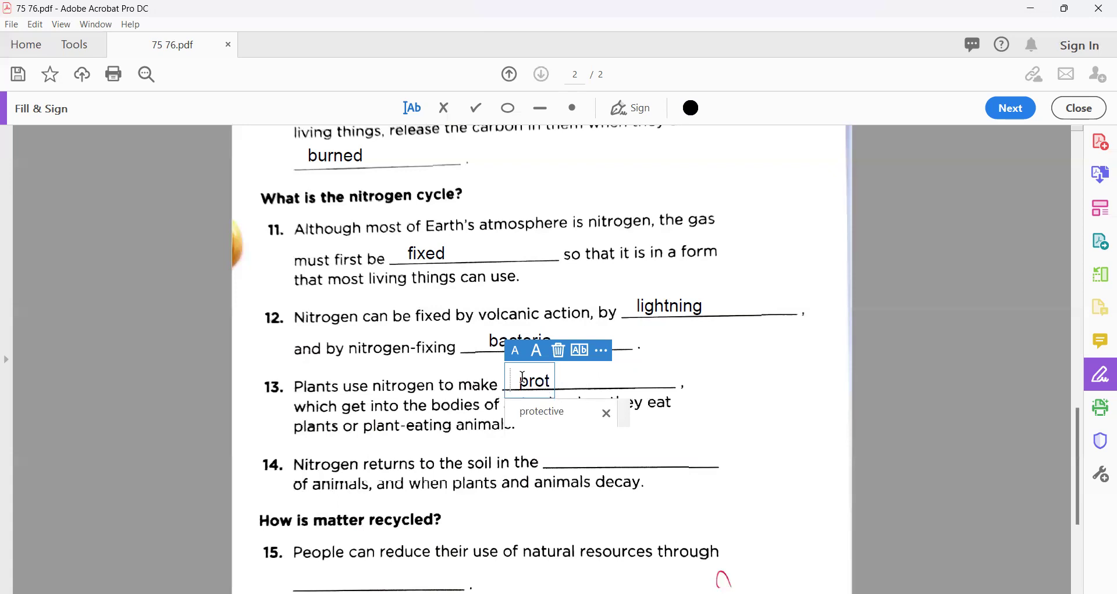
text(eins)
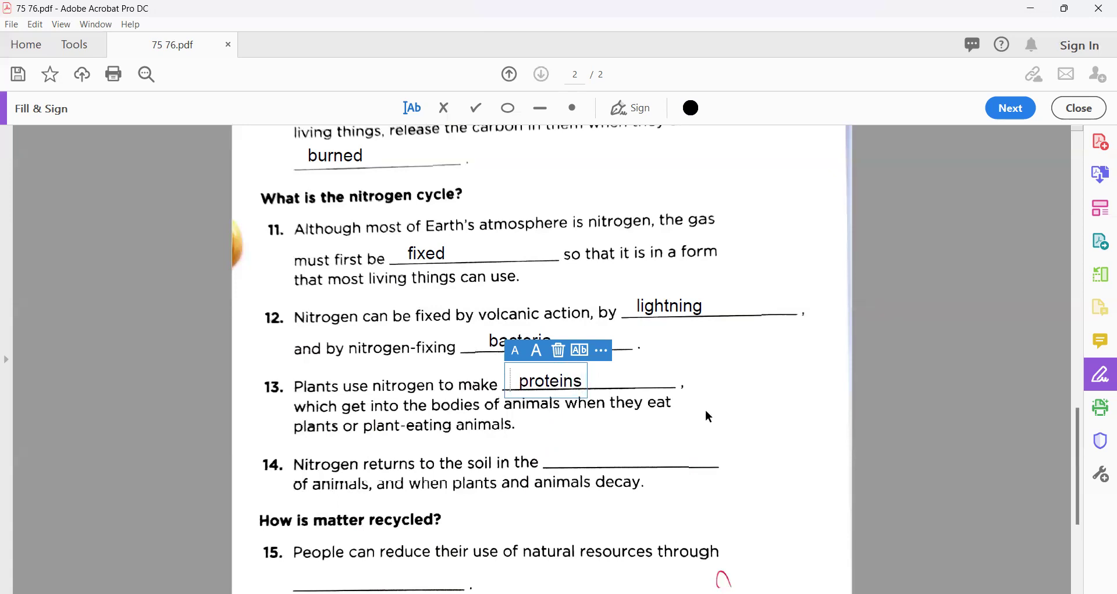
click(780, 442)
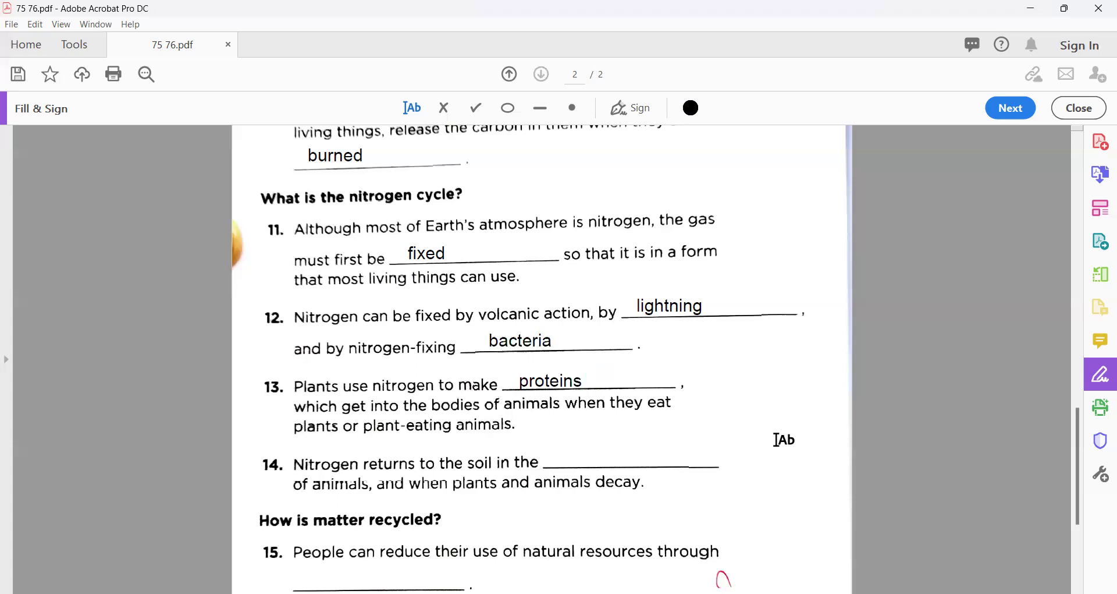
- Fill the blank of question 14, about how nitrogen returns to the soil from animals, with "waste"
scroll(780, 441, down, 5)
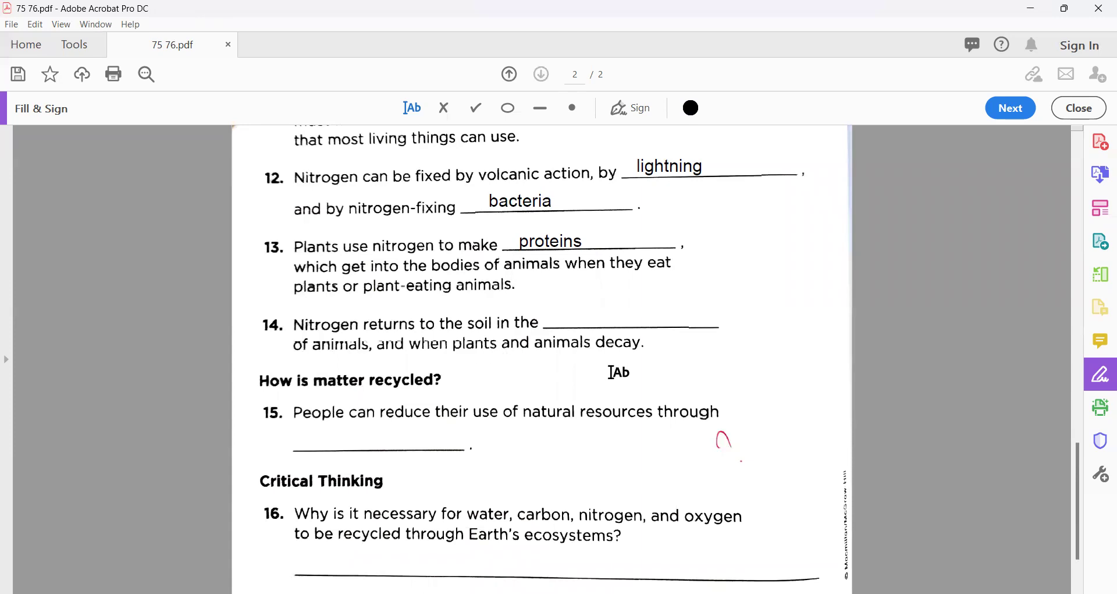
click(569, 308)
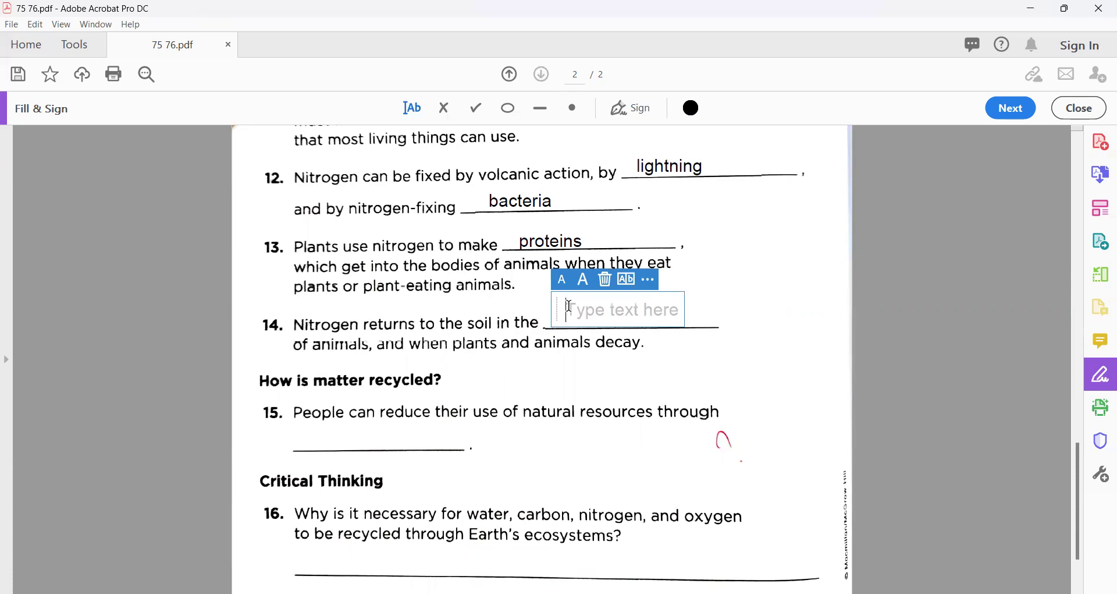
text(wa)
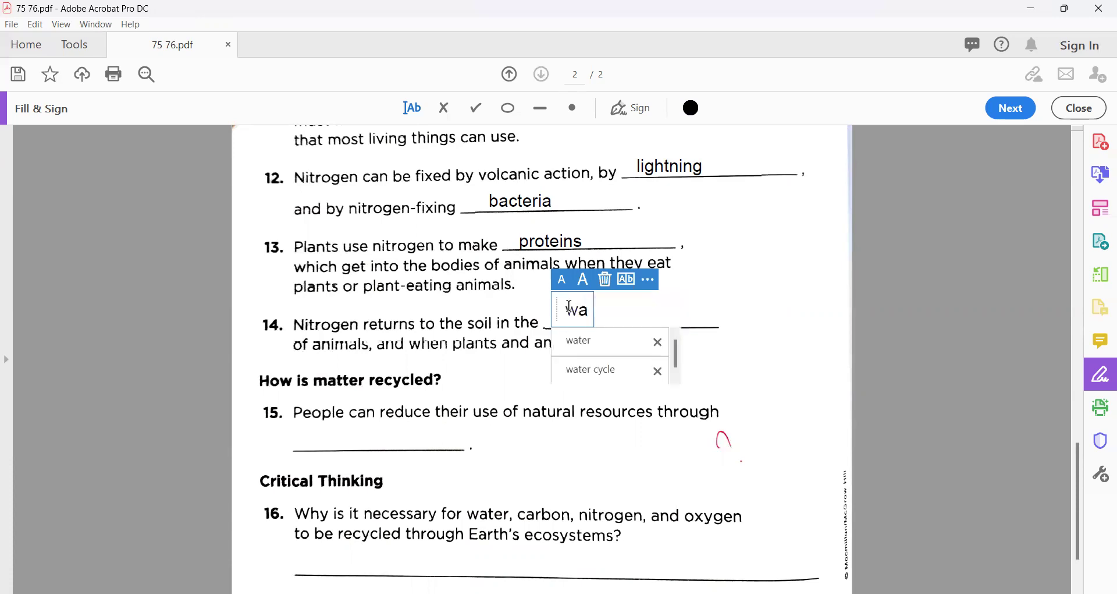
text(ste)
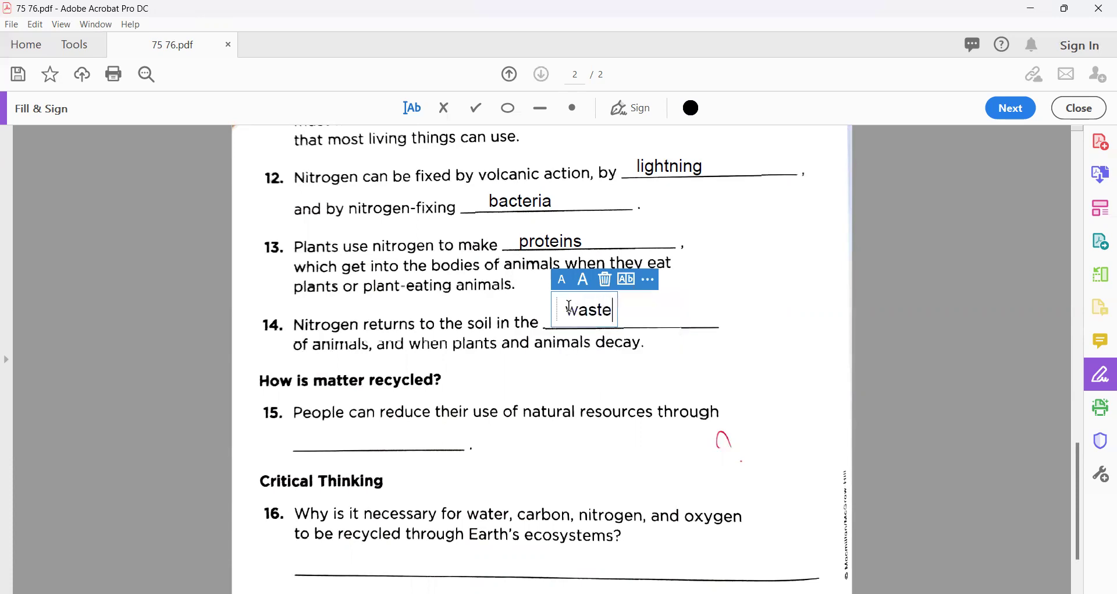
click(818, 335)
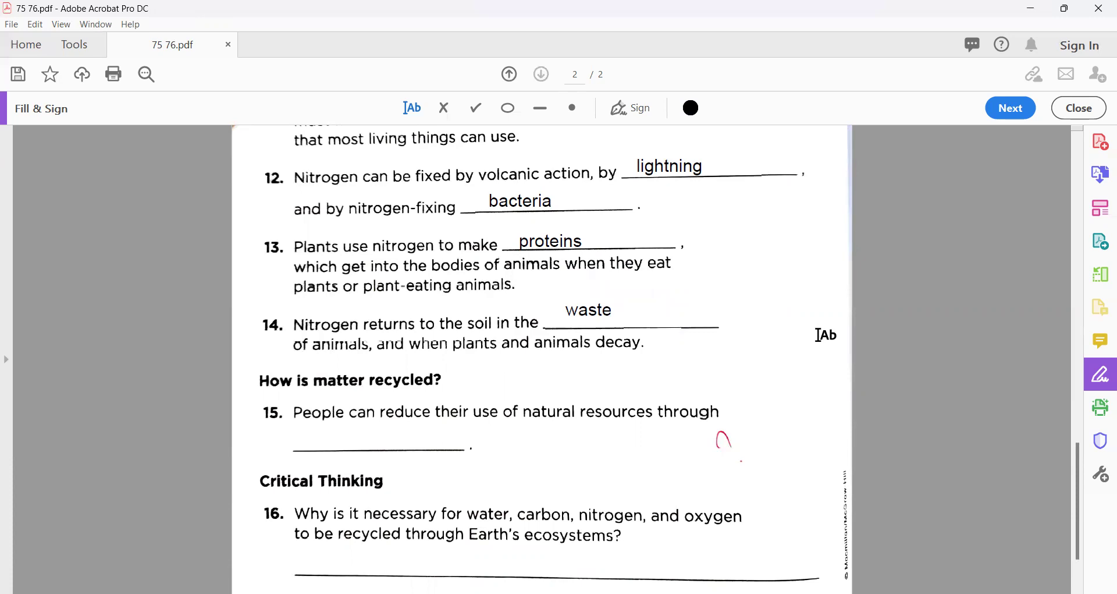
- Fill the blank of question 15, about reducing the use of natural resources, with "recycling"
scroll(818, 335, down, 3)
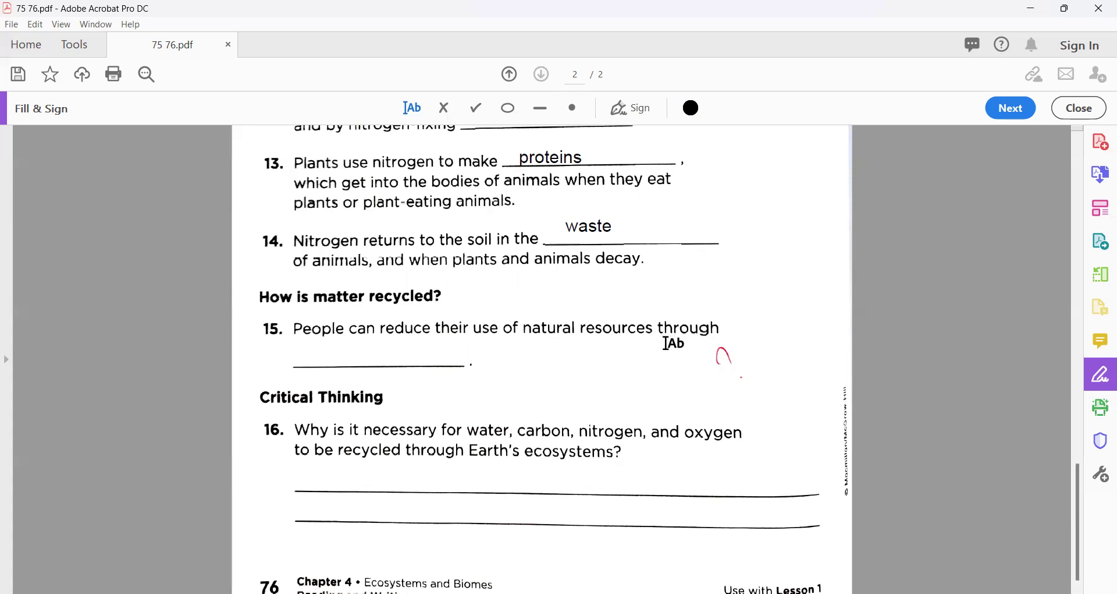
click(328, 356)
text(re)
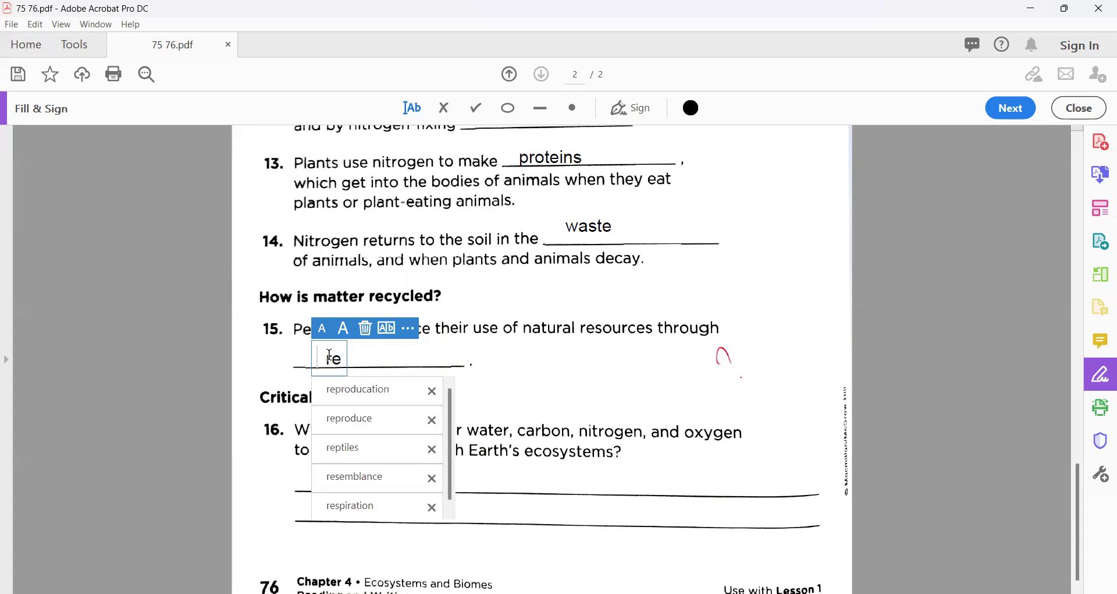
text(c)
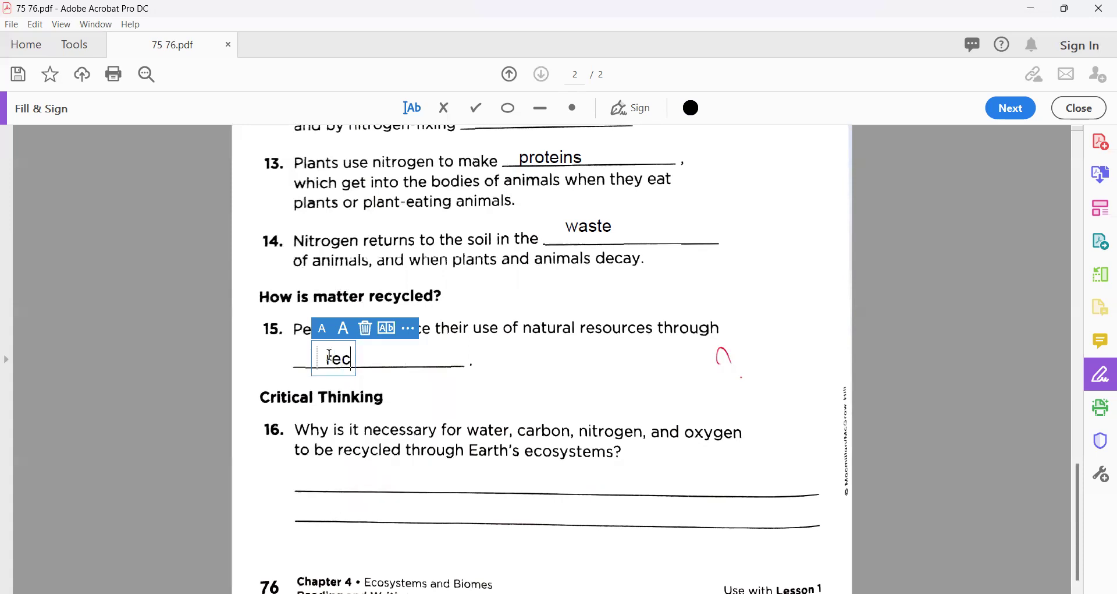
text(yc)
text(ling)
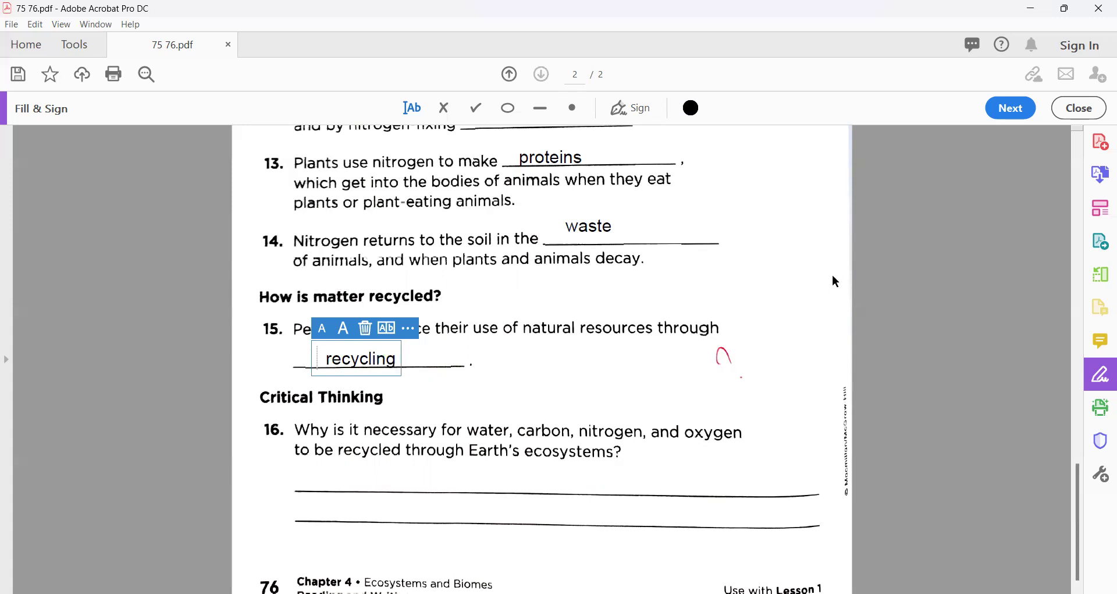
key(Escape)
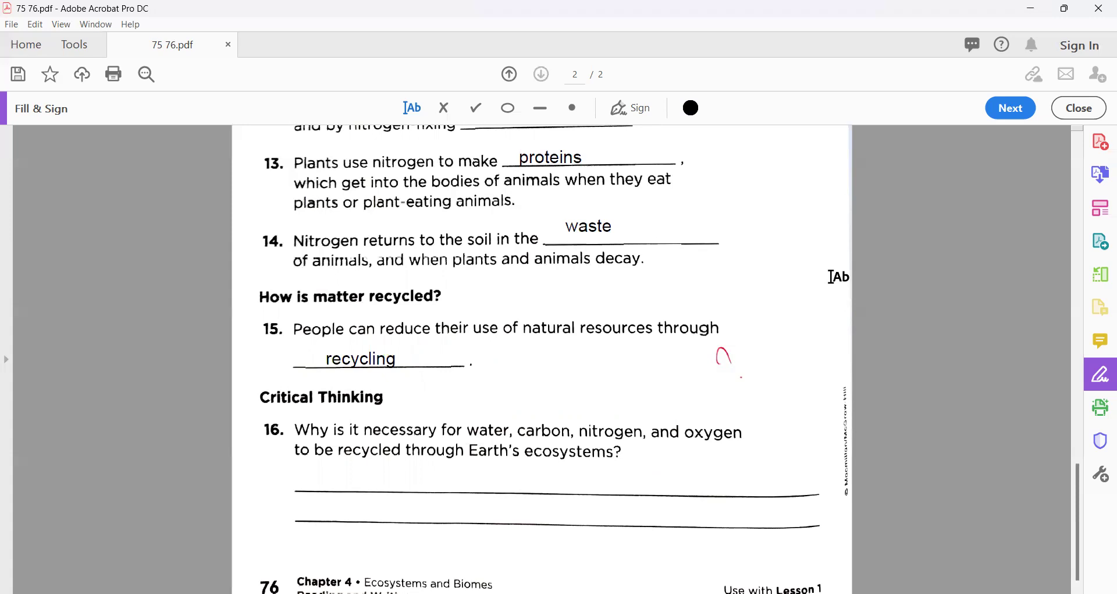
- Open 72 73.pdf and examine the "Interactions in Ecosystems" vocabulary questions 1 to 7 and their marked answers on page 1
mouse_move(390, 554)
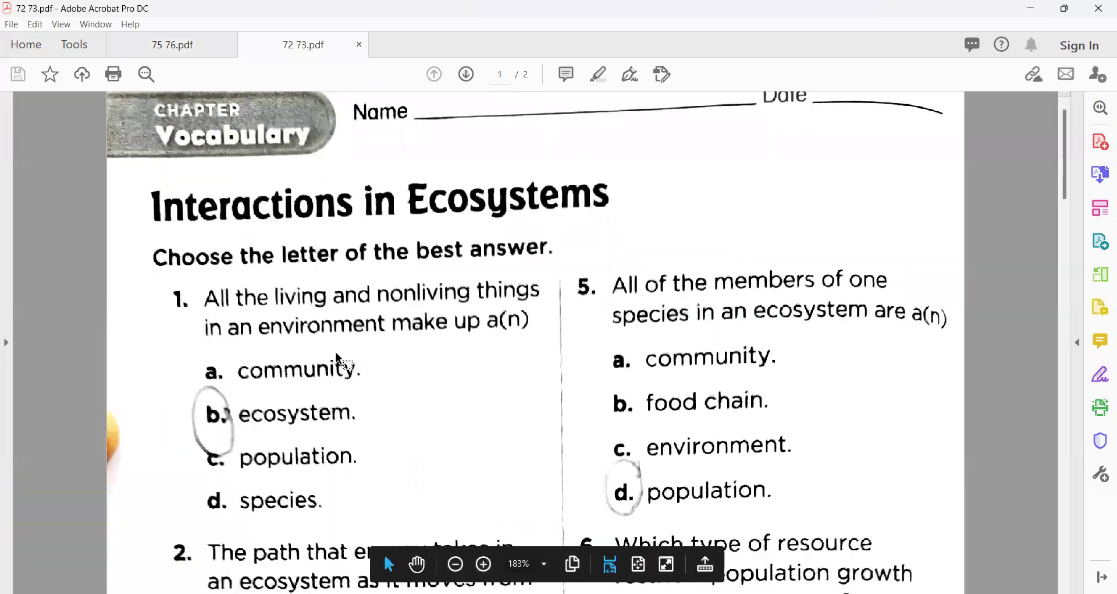
key(ctrl+minus)
key(ctrl+minus)
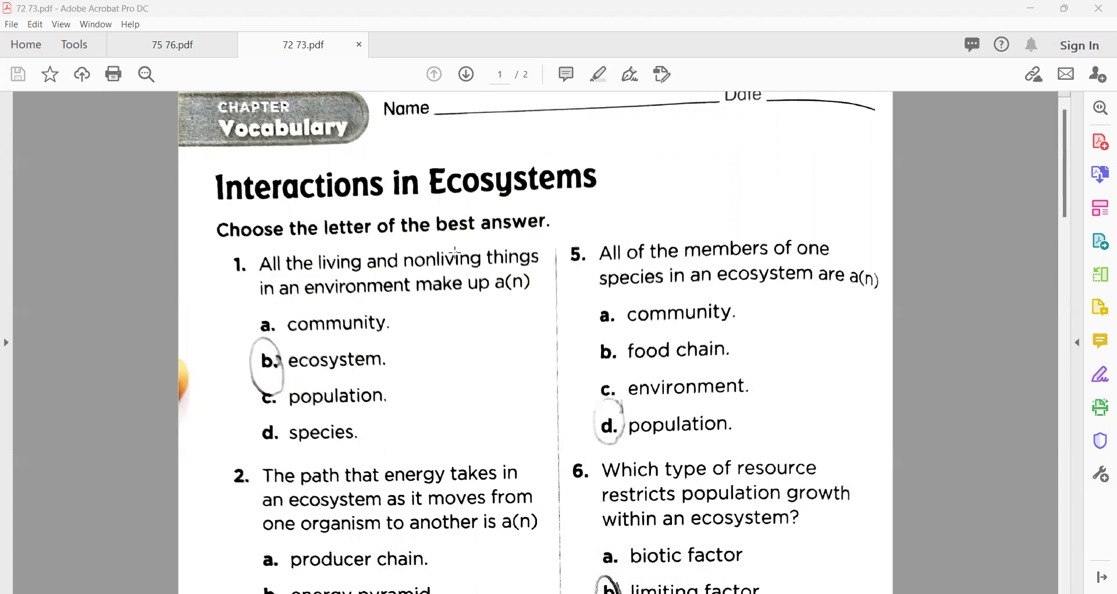
scroll(456, 251, down, 5)
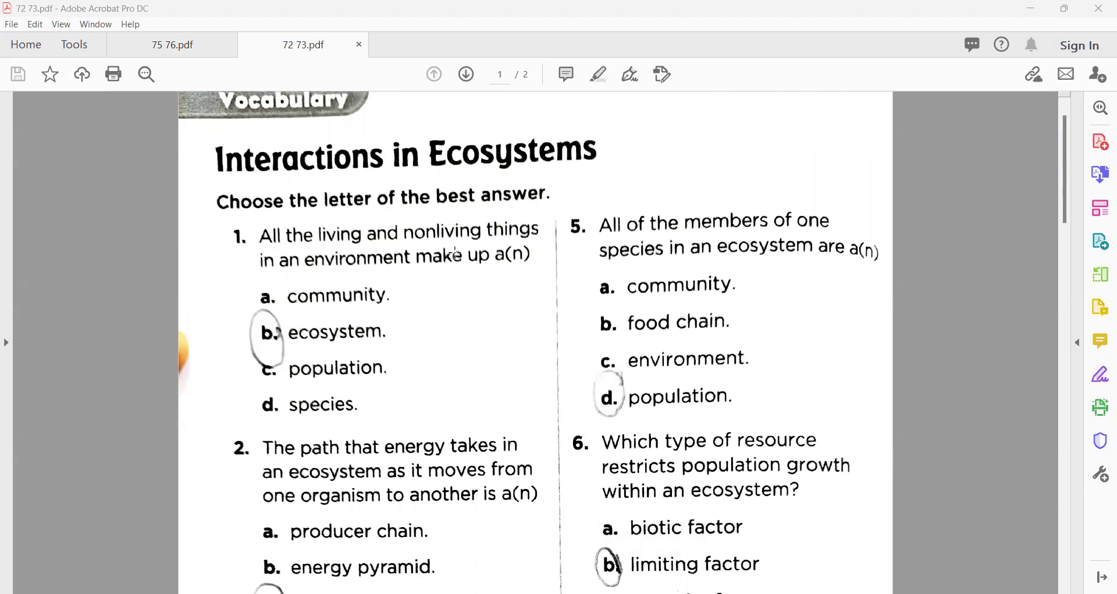
scroll(456, 252, down, 1)
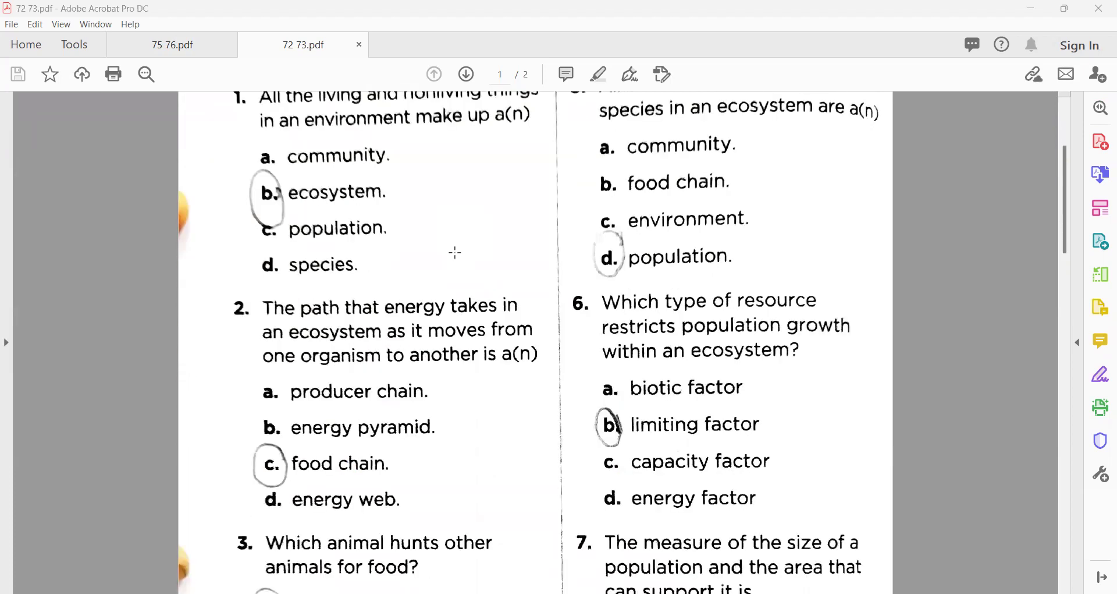
scroll(455, 252, down, 8)
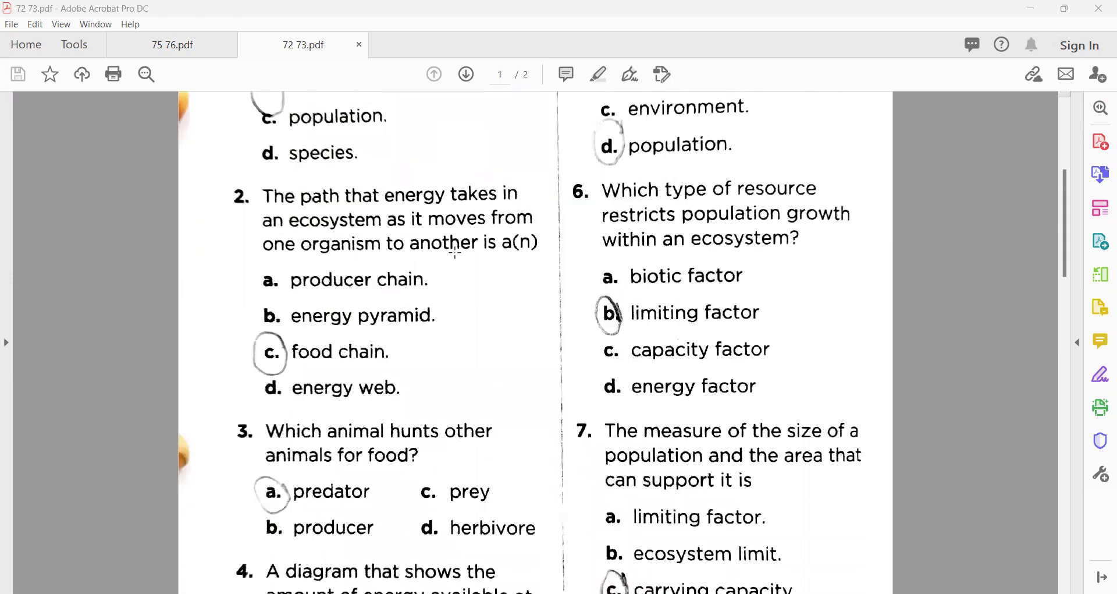
scroll(455, 252, down, 2)
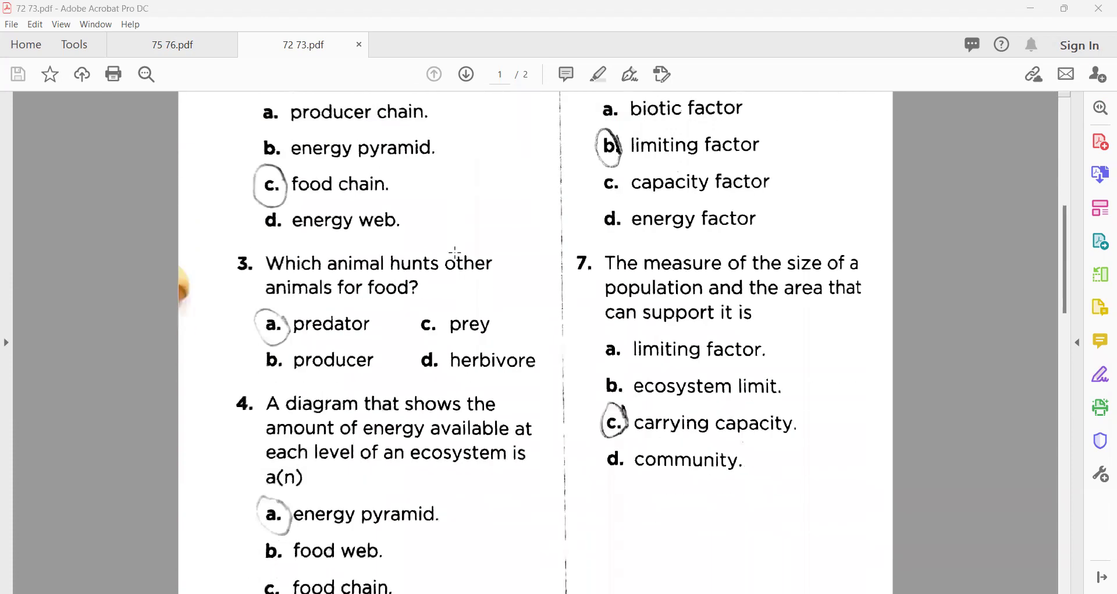
scroll(455, 252, up, 12)
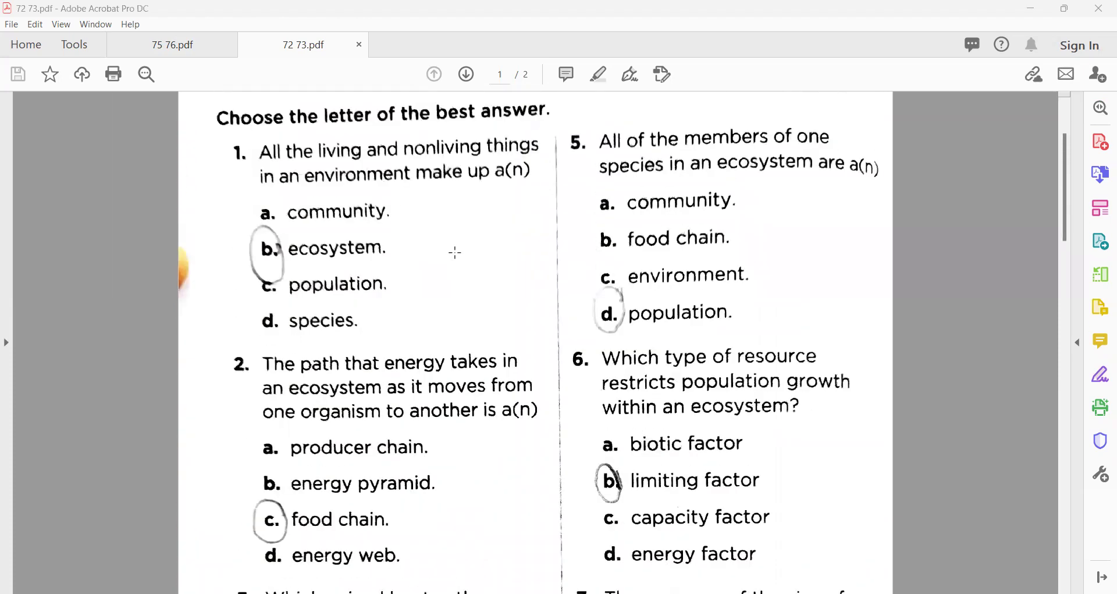
scroll(455, 252, down, 9)
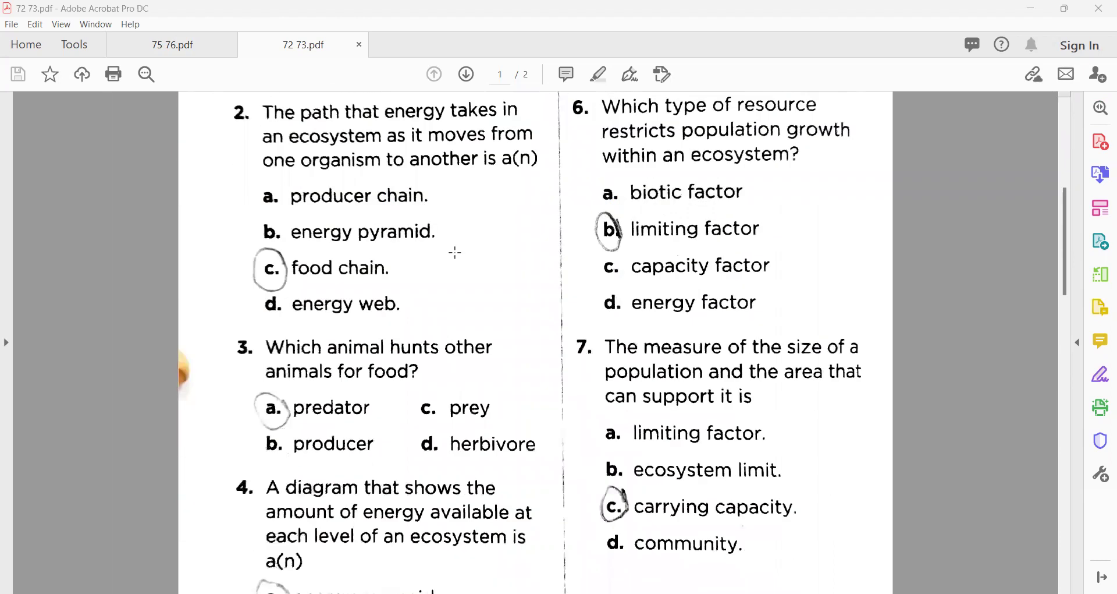
scroll(455, 252, down, 13)
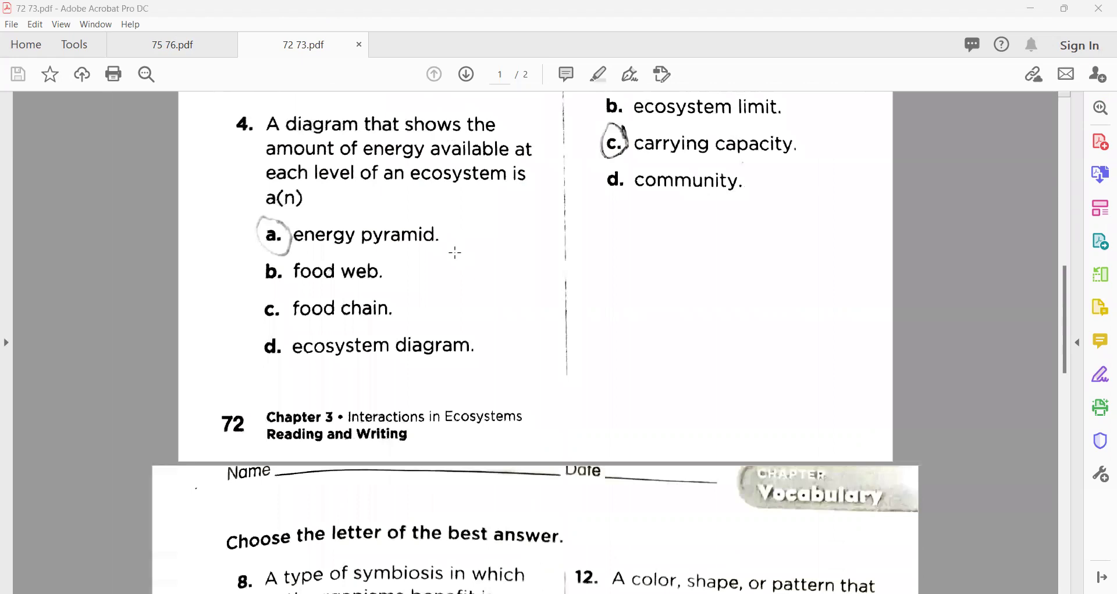
- Examine vocabulary questions 8 to 15 and their marked answers on page 2 of the worksheet
scroll(455, 252, down, 13)
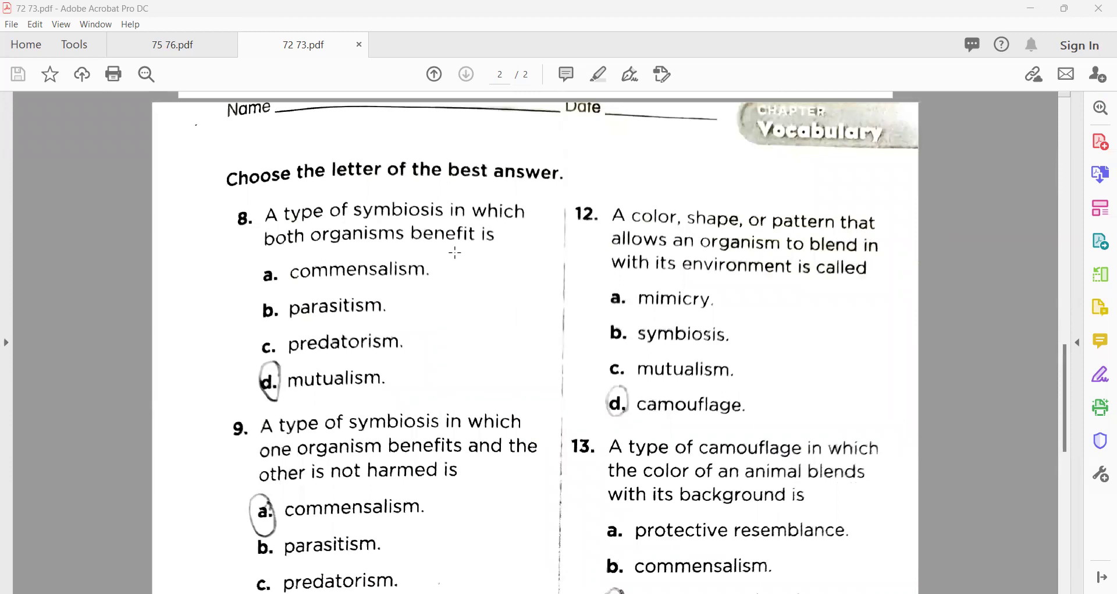
scroll(455, 252, down, 3)
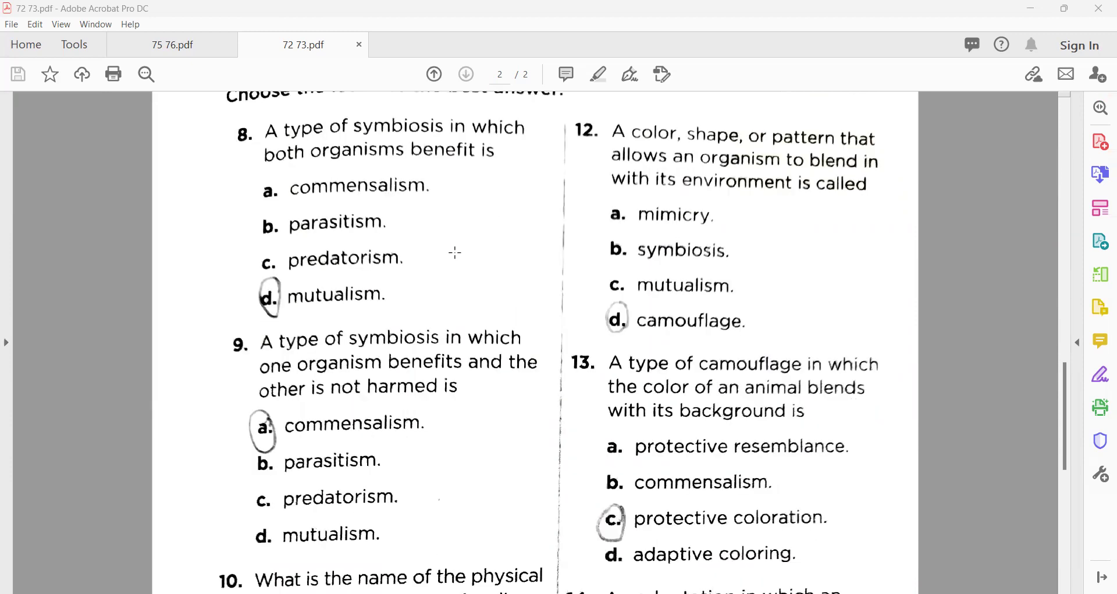
scroll(455, 252, down, 1)
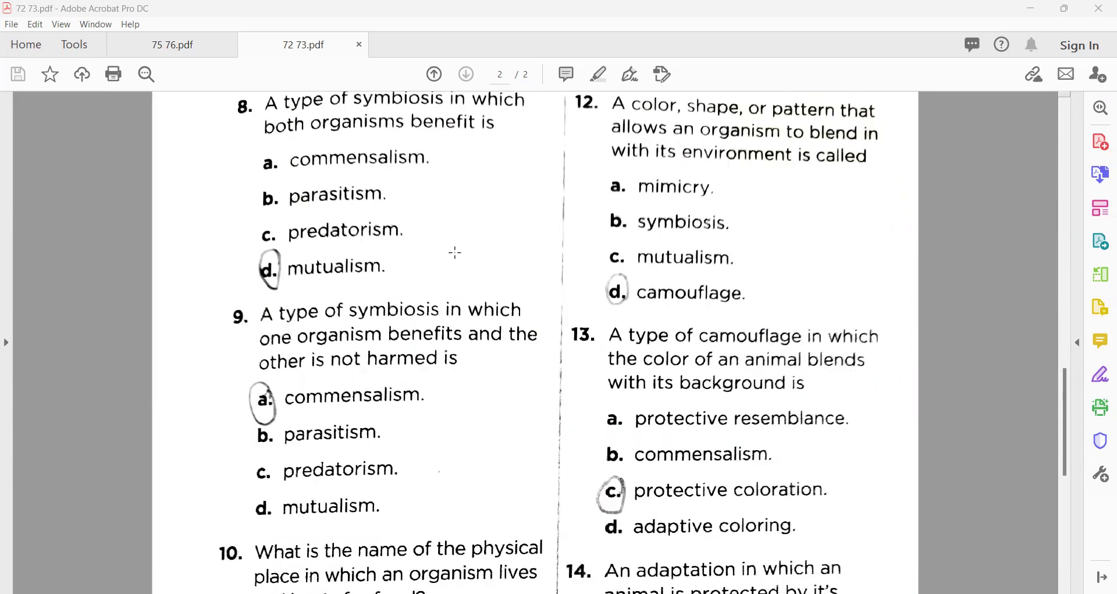
scroll(455, 252, down, 13)
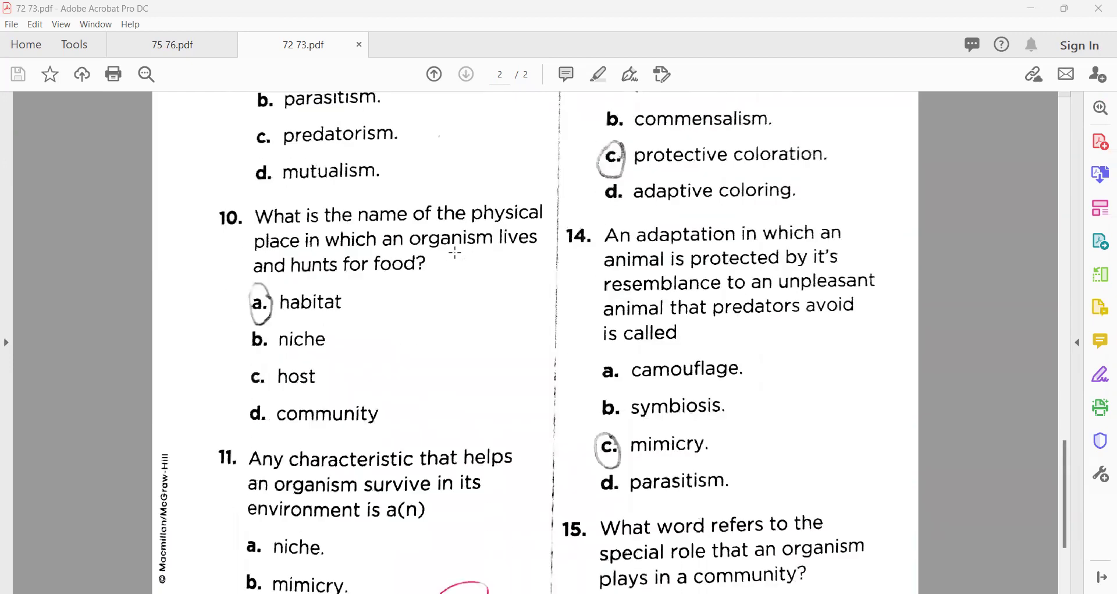
scroll(455, 252, down, 3)
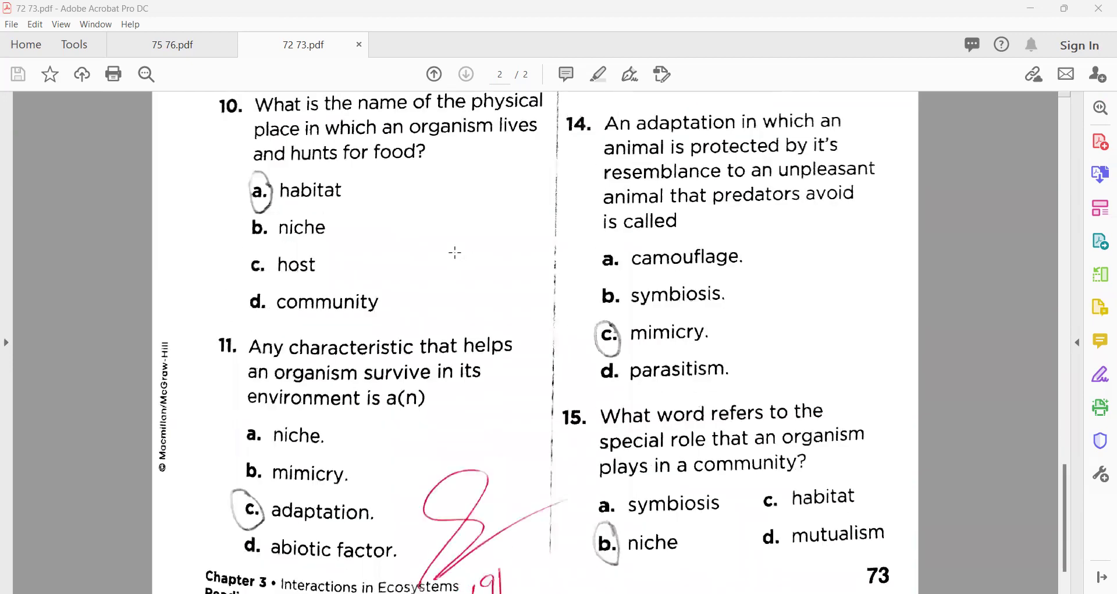
scroll(455, 252, up, 16)
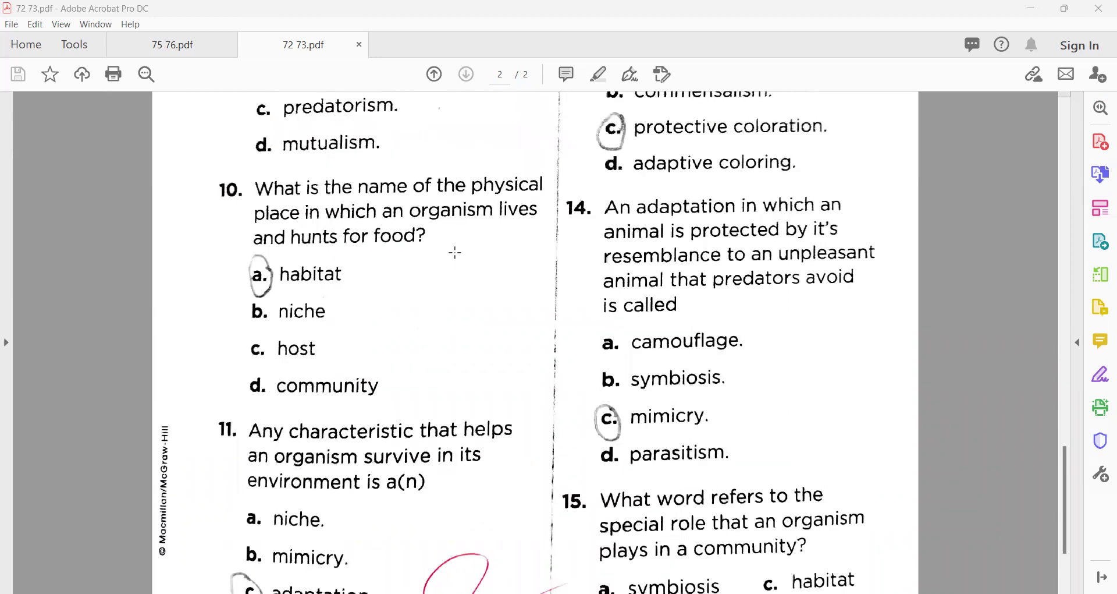
scroll(455, 252, up, 2)
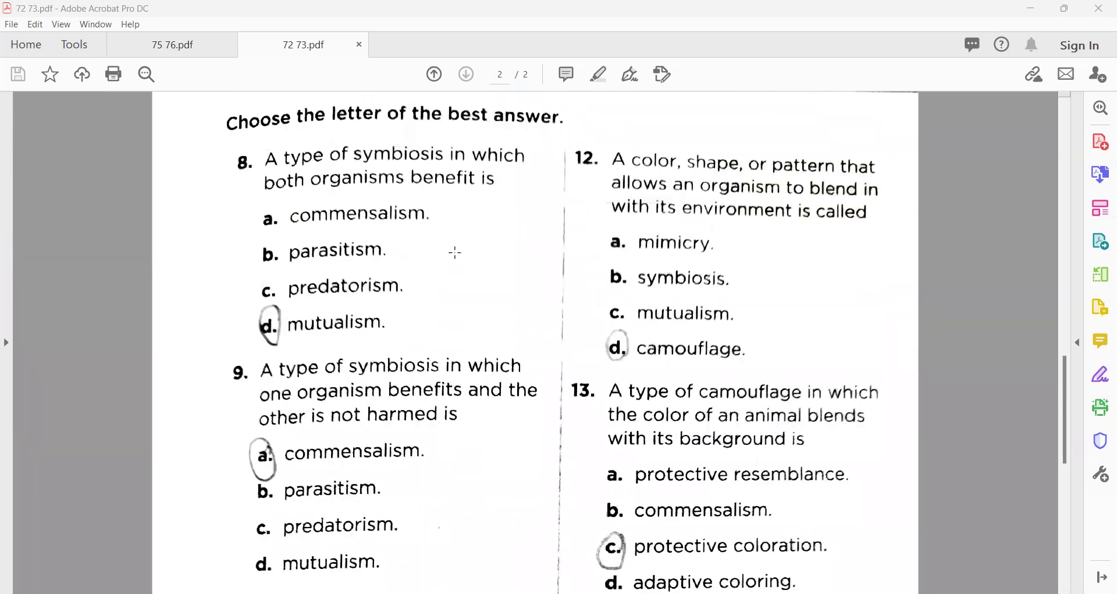
scroll(455, 252, down, 2)
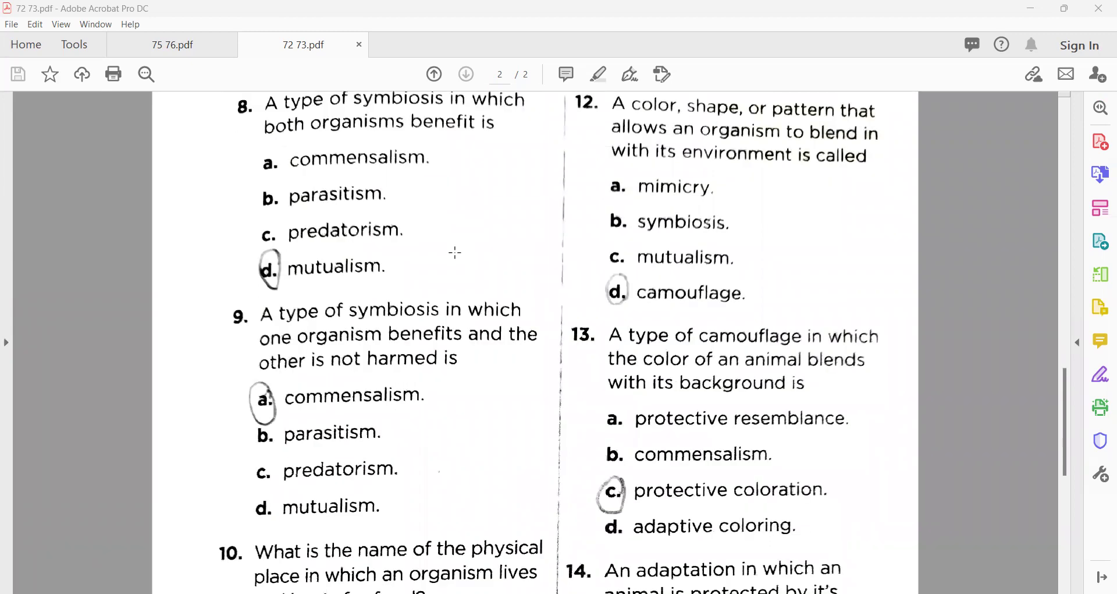
scroll(455, 252, down, 10)
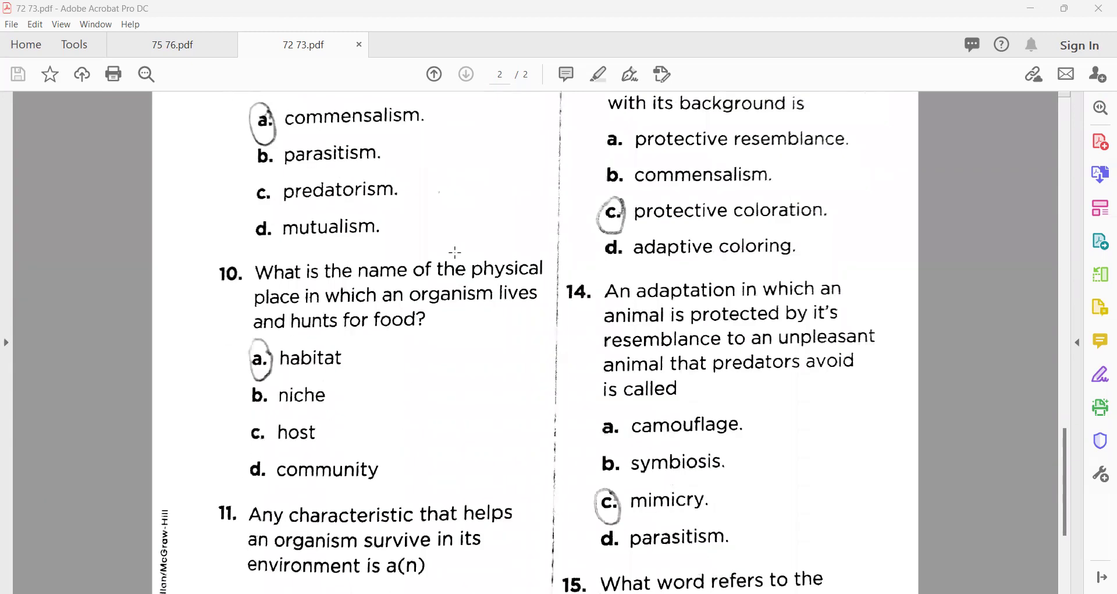
scroll(455, 252, down, 8)
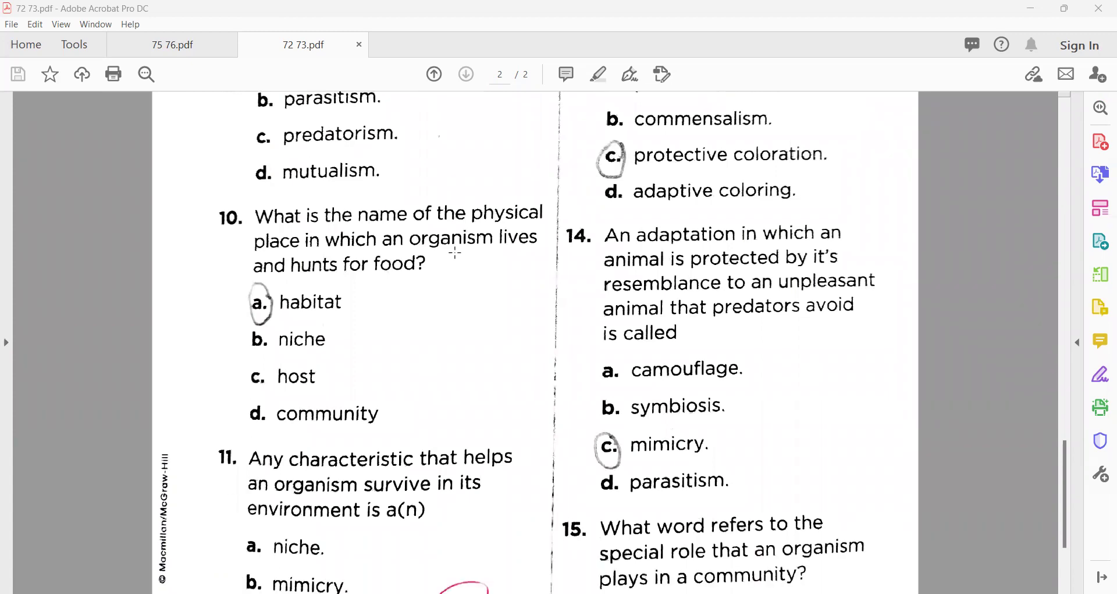